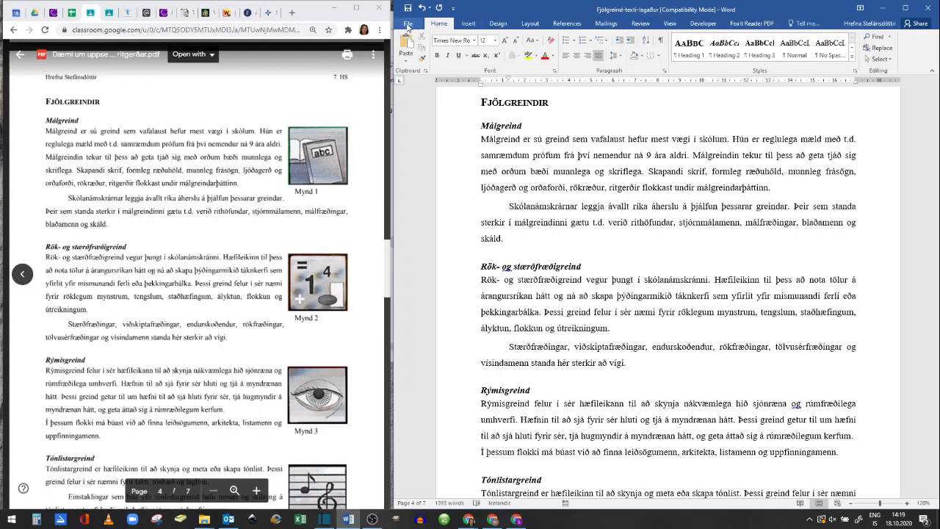
Convert the compatibility-mode document to the newest Word file format.
left_click(409, 25)
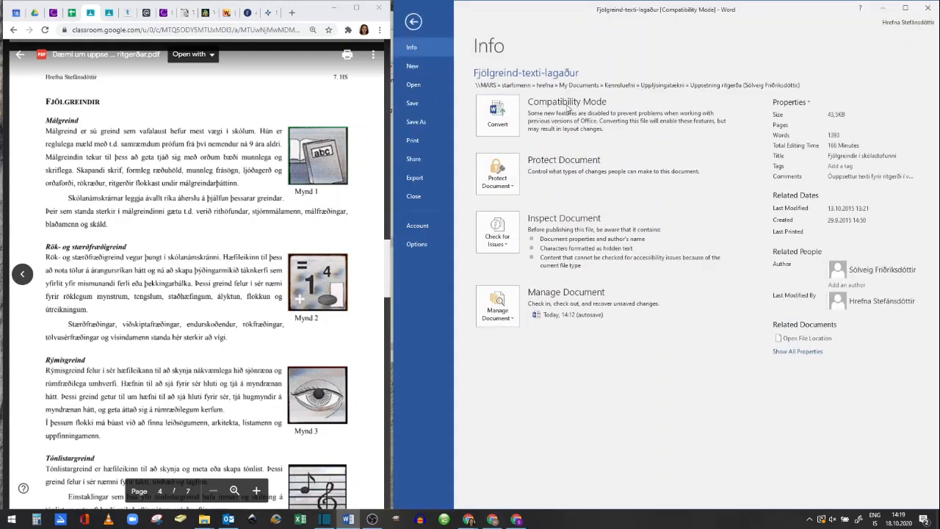
left_click(497, 124)
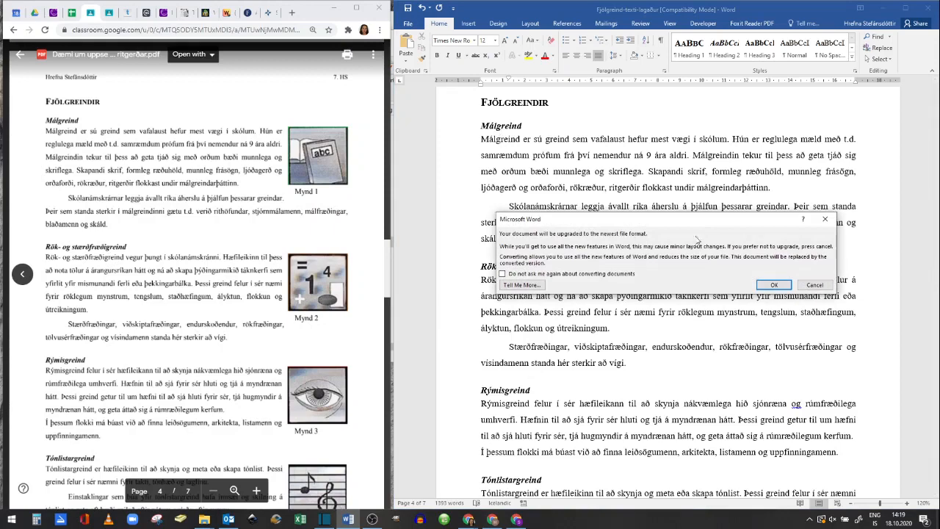
left_click(777, 285)
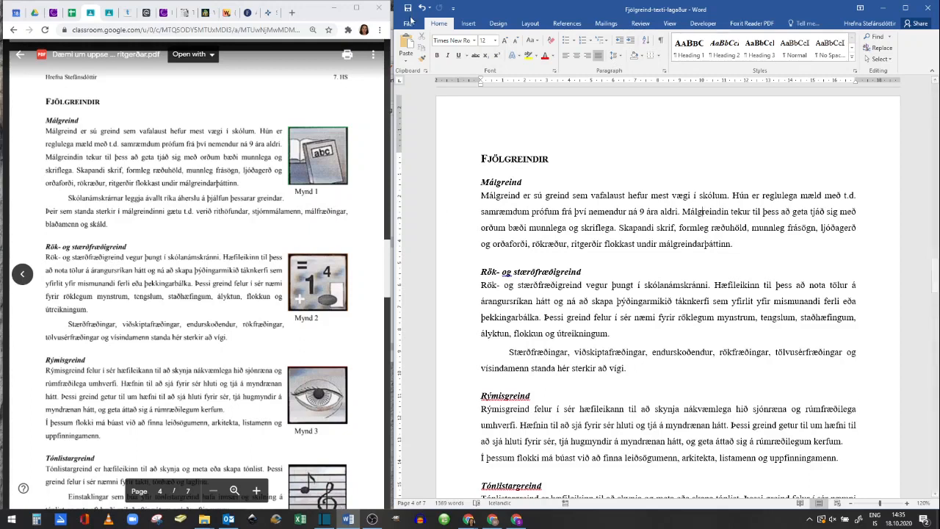
Insert the picture multi-mal_gif from the myndir folder into the Málgreind paragraph, browsing the files as large icons.
left_click(468, 23)
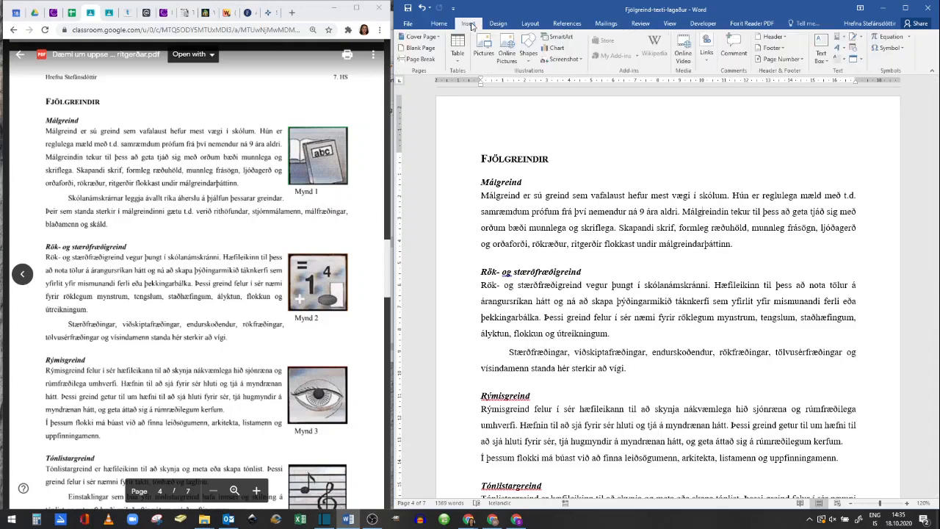
left_click(485, 45)
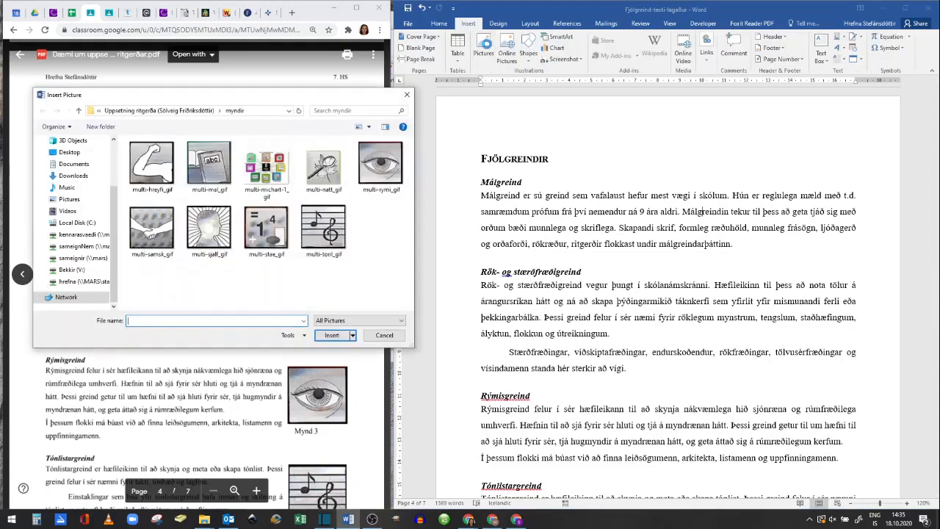
left_click_drag(294, 97, 492, 97)
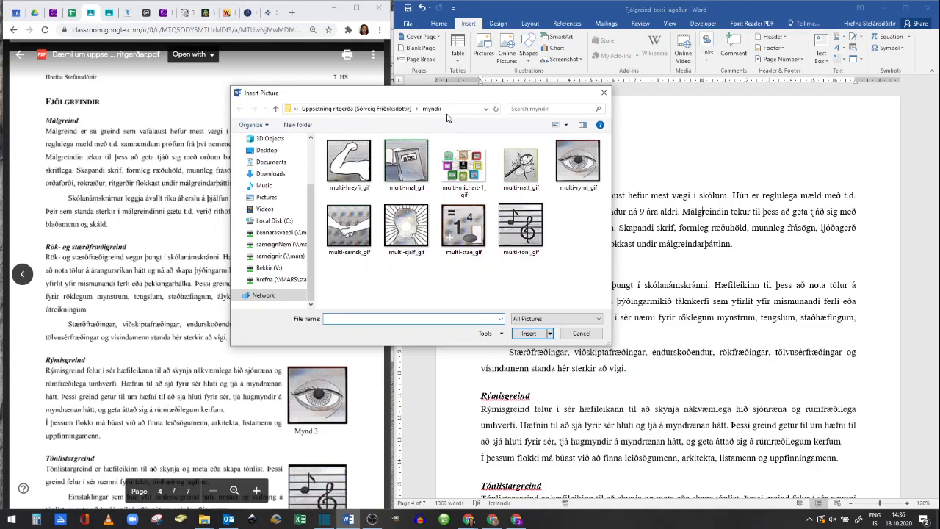
left_click_drag(456, 94, 596, 85)
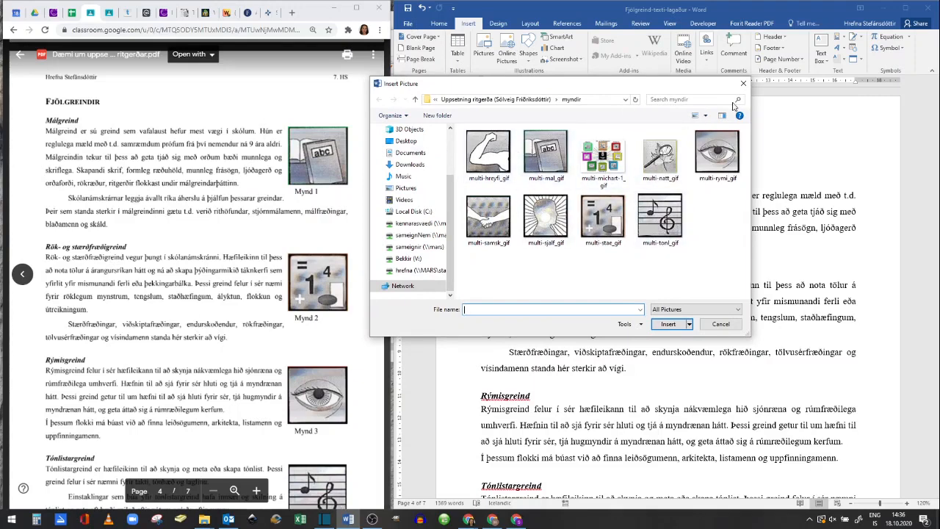
left_click(705, 115)
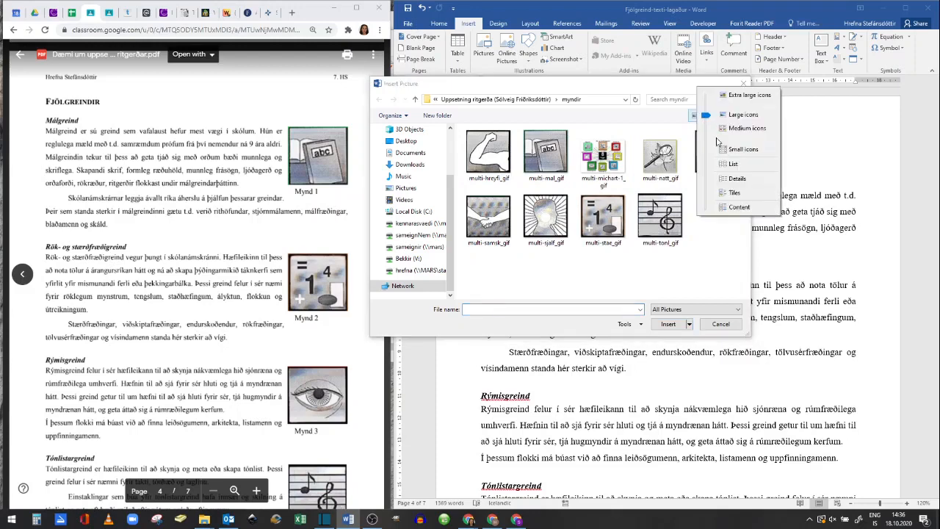
left_click(736, 179)
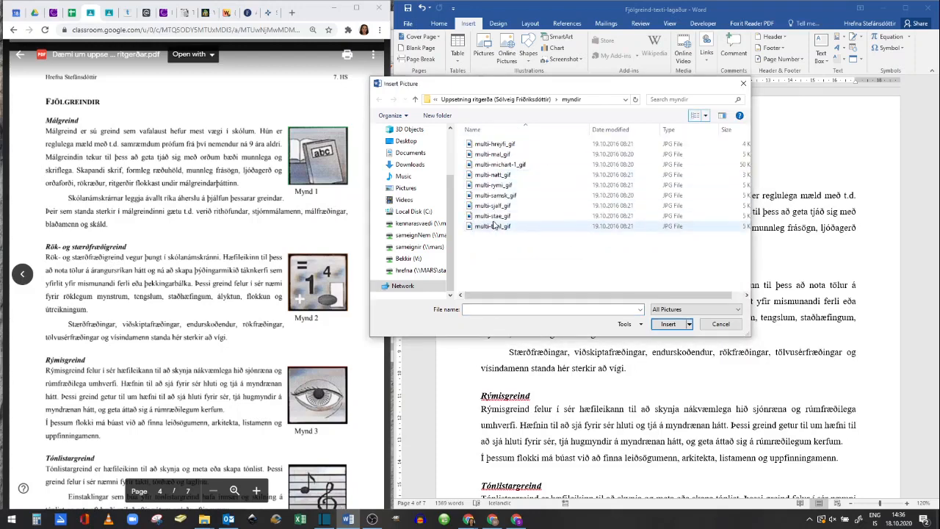
left_click(698, 117)
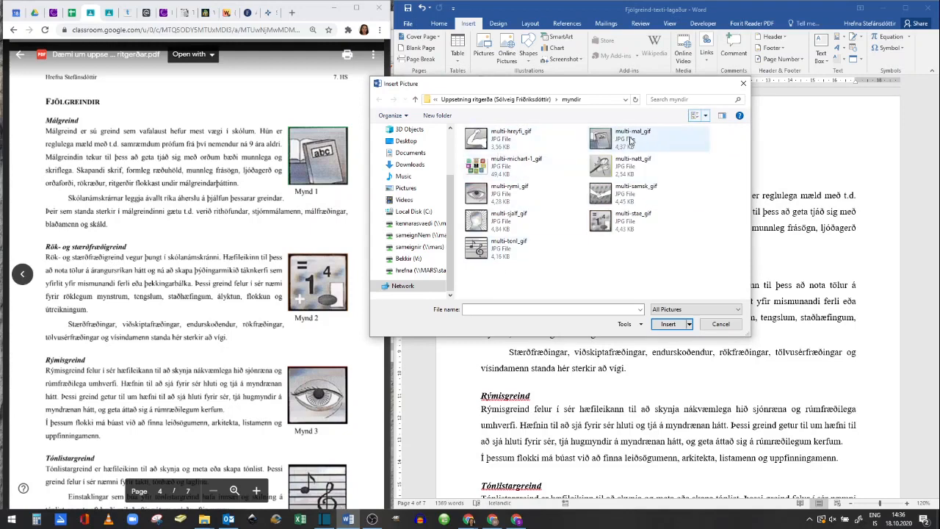
left_click(705, 116)
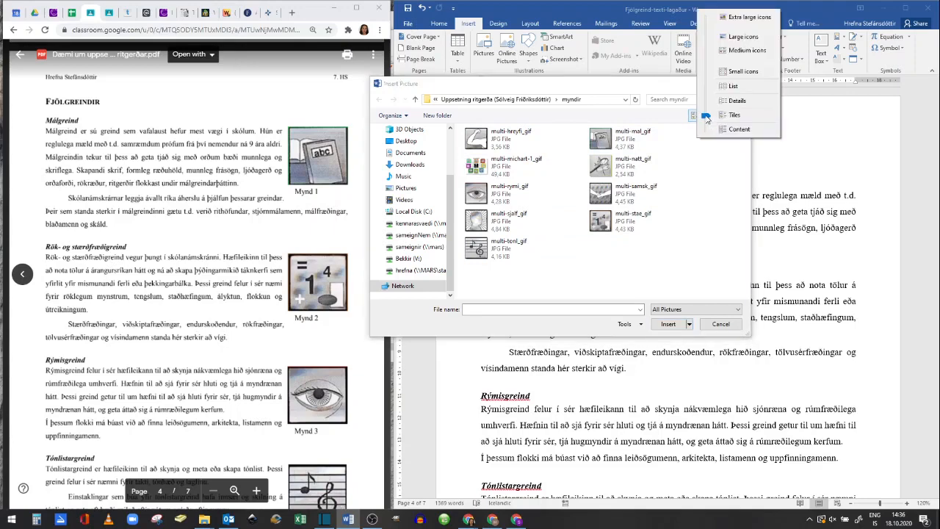
left_click(742, 37)
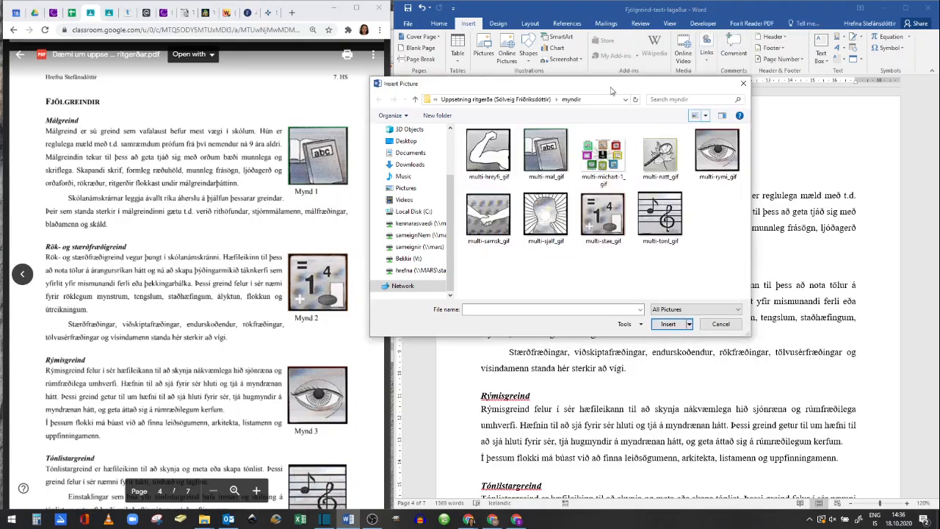
left_click_drag(585, 93, 507, 73)
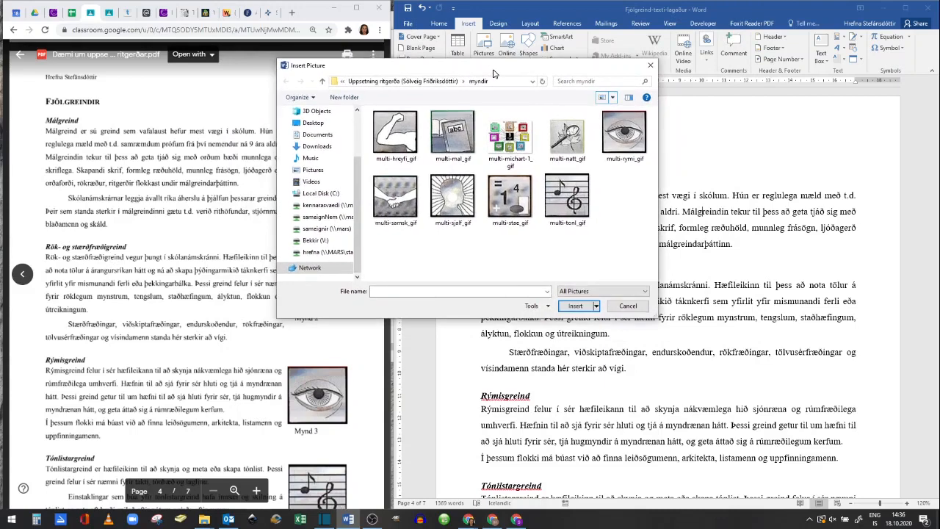
double_click(458, 145)
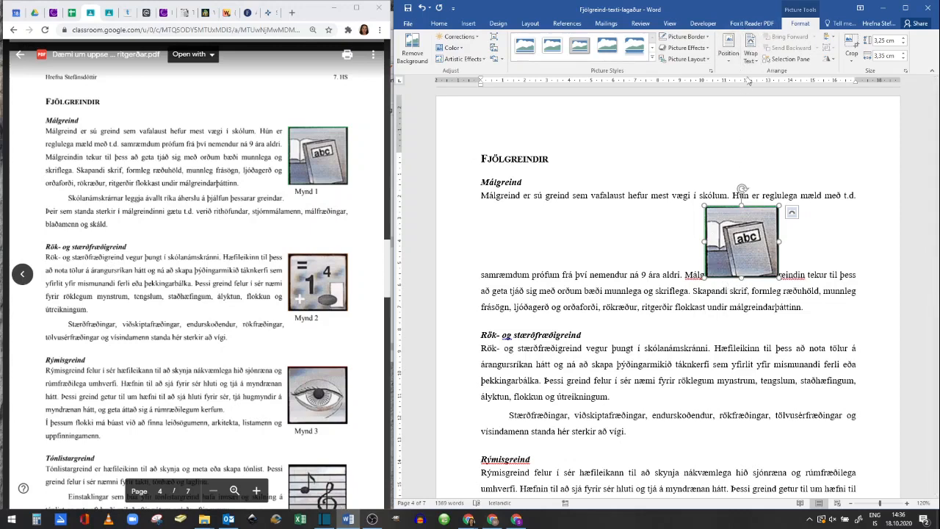
Set the book picture's text wrapping to Square and align it with the right margin at the top of the Málgreind paragraph.
left_click(793, 215)
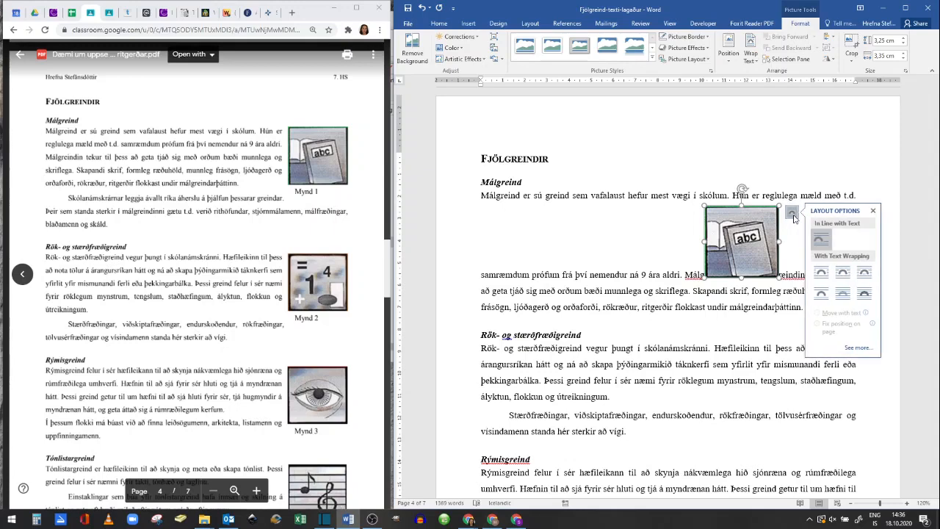
left_click(821, 277)
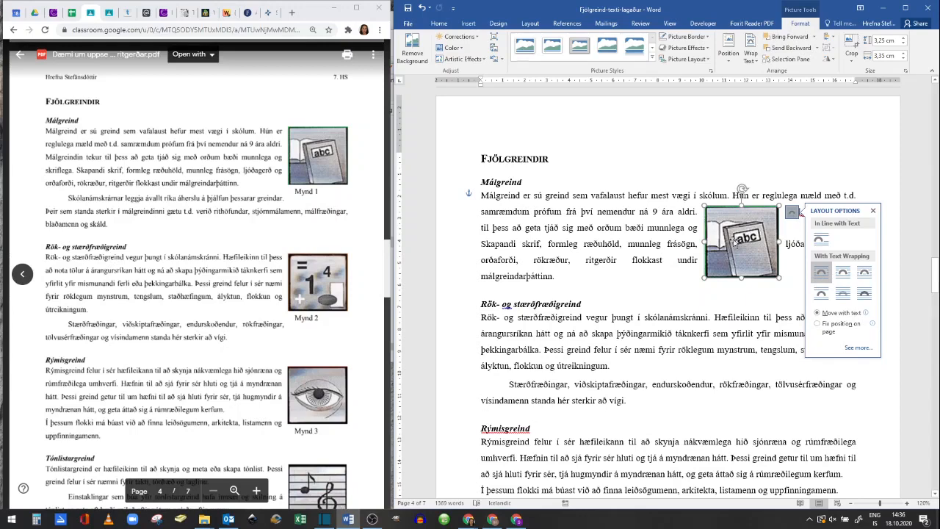
left_click_drag(733, 242, 813, 223)
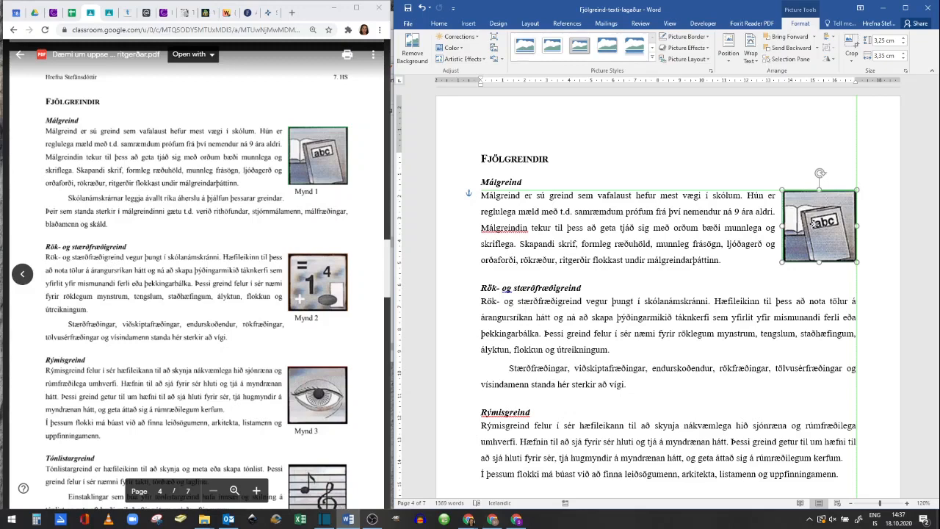
left_click_drag(814, 223, 815, 224)
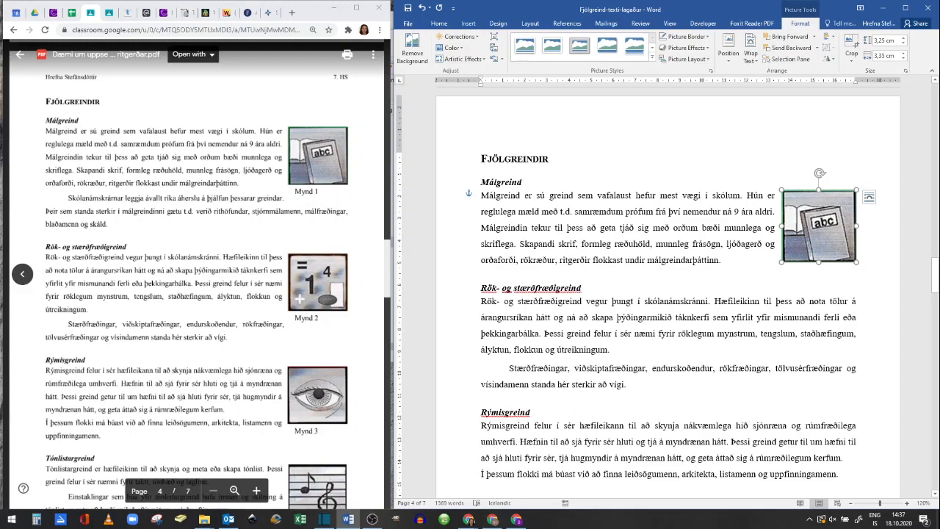
Insert a Simple Text Box in the Málgreind paragraph with the caption text "Mynd 1".
left_click(728, 228)
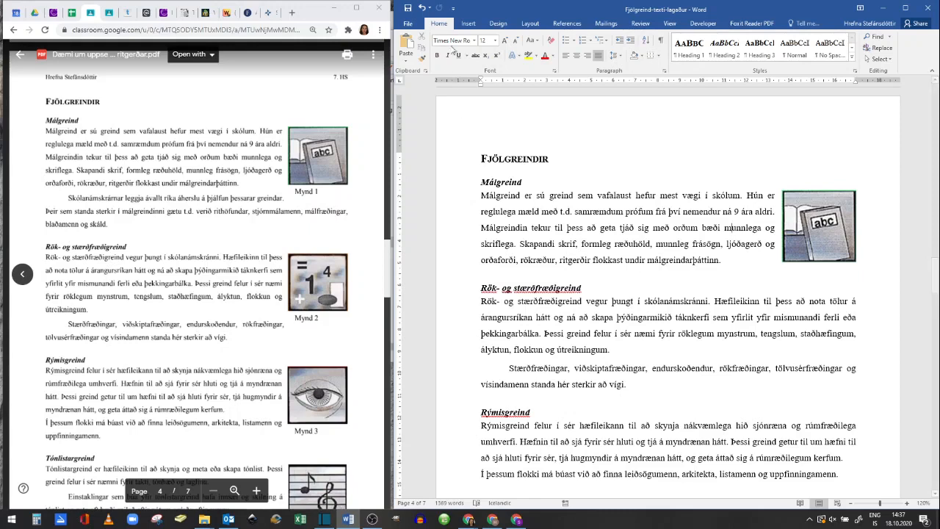
left_click(469, 24)
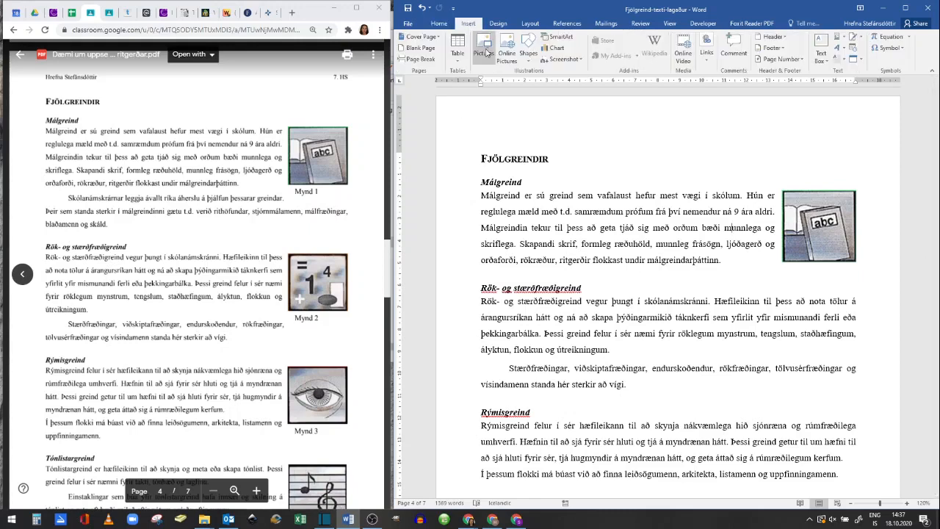
left_click(821, 57)
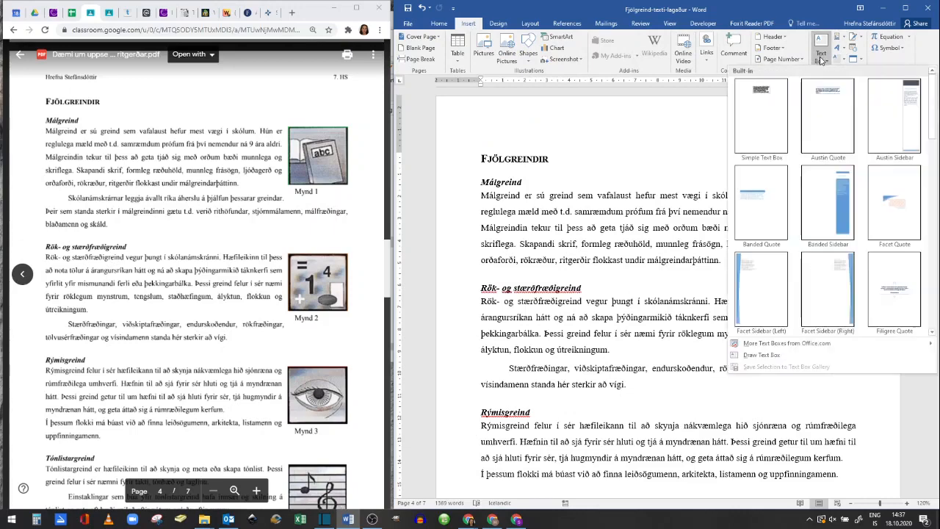
left_click(771, 105)
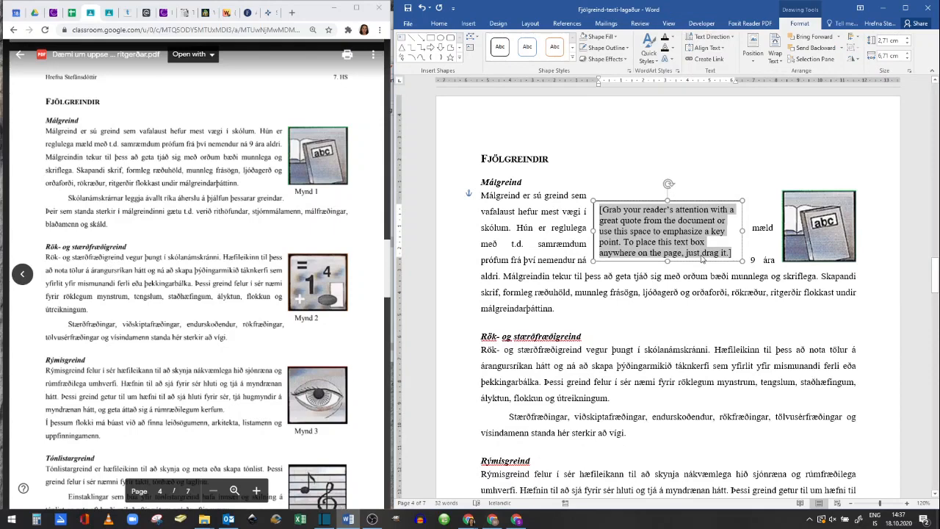
type("Mynd 1")
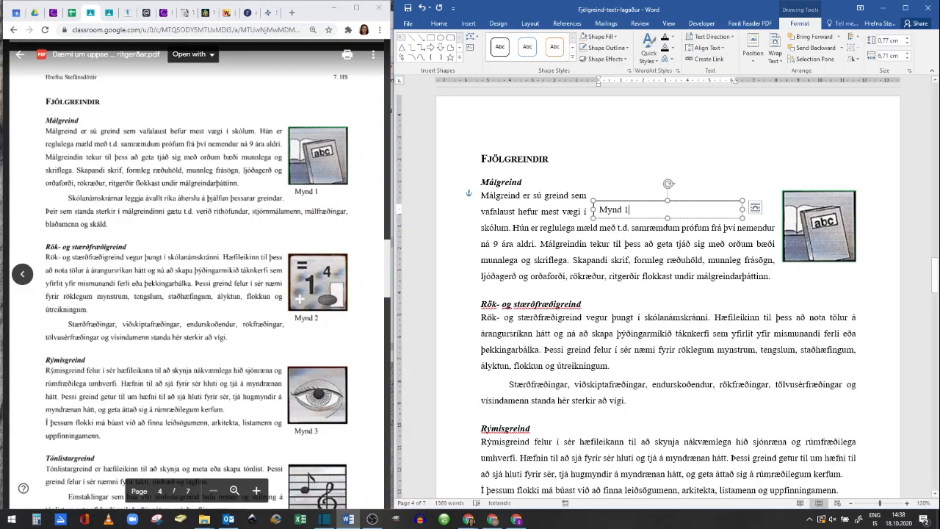
left_click(665, 260)
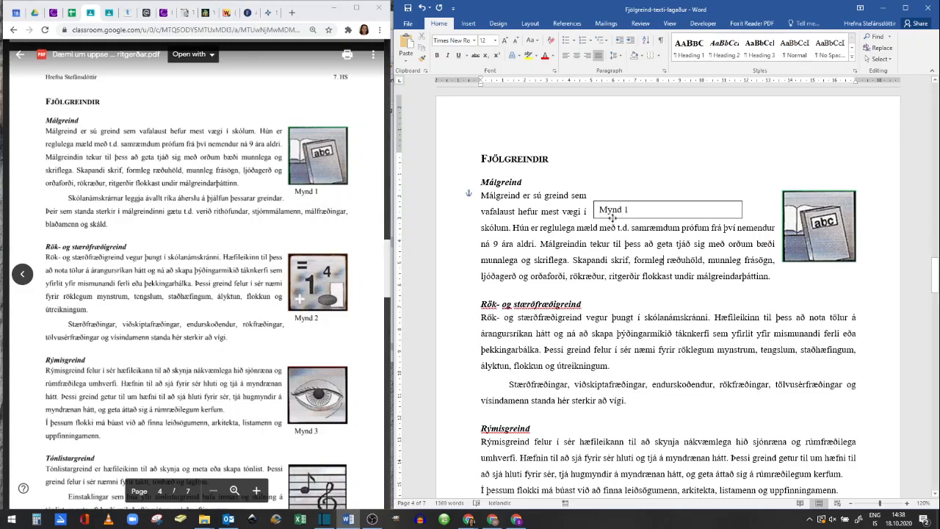
Move the Mynd 1 text box toward the book picture and narrow it to about 3.78 cm.
left_click_drag(613, 218, 695, 233)
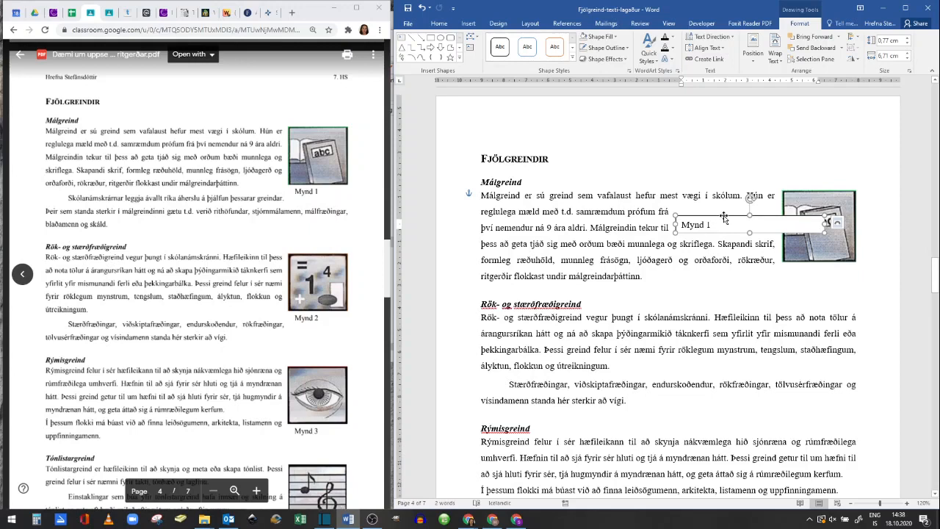
key("Escape")
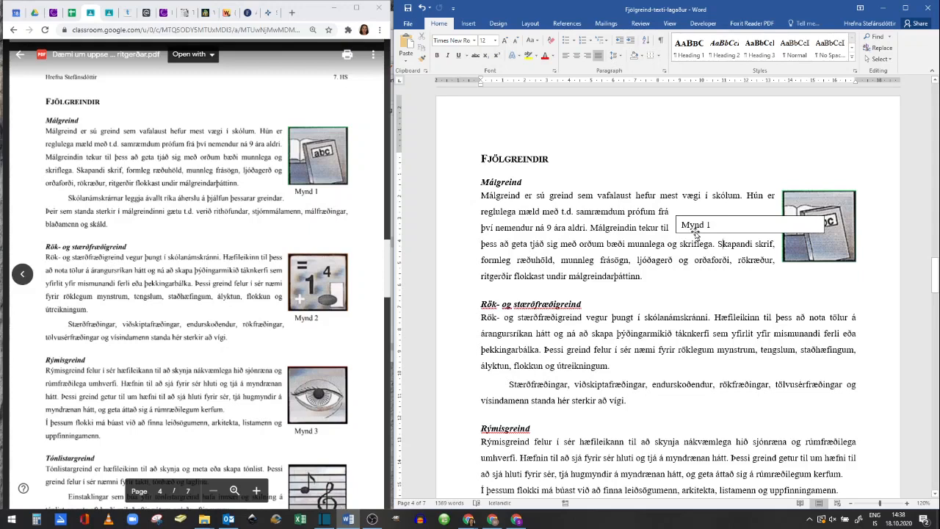
left_click(695, 234)
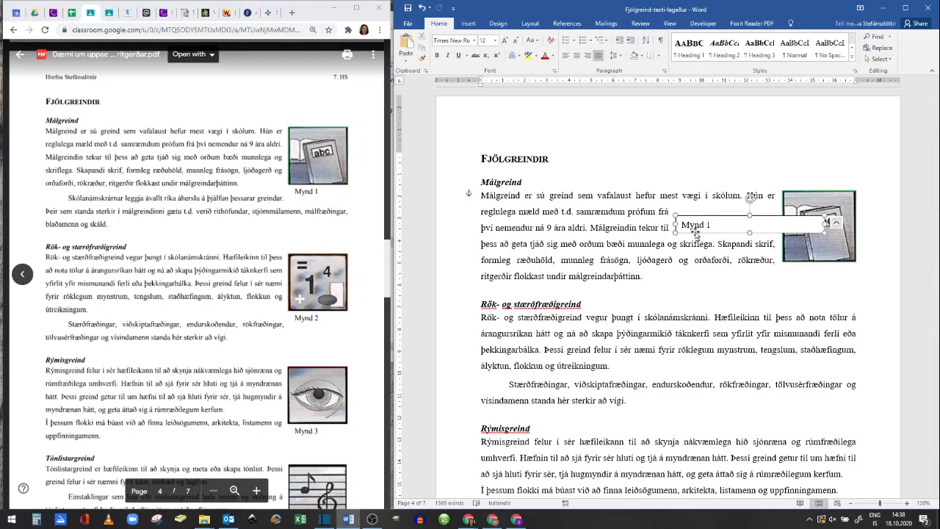
left_click(692, 263)
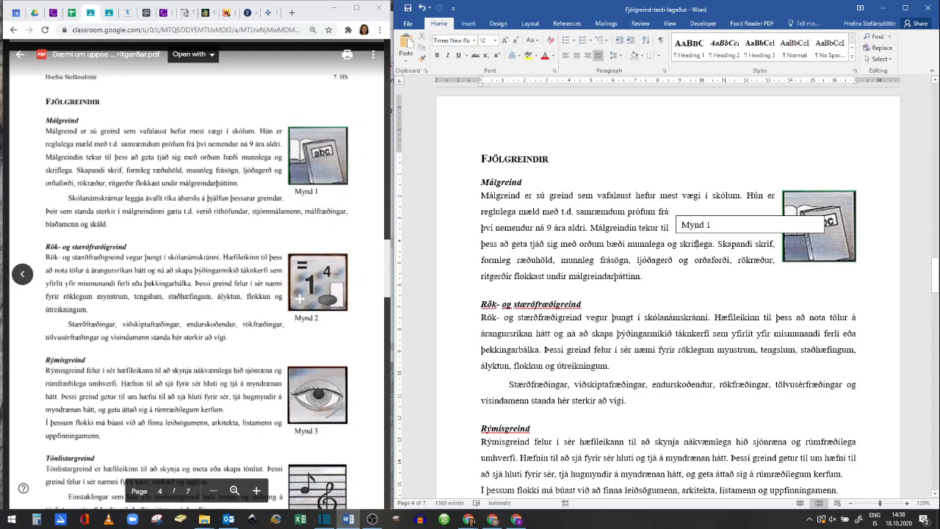
left_click(747, 230)
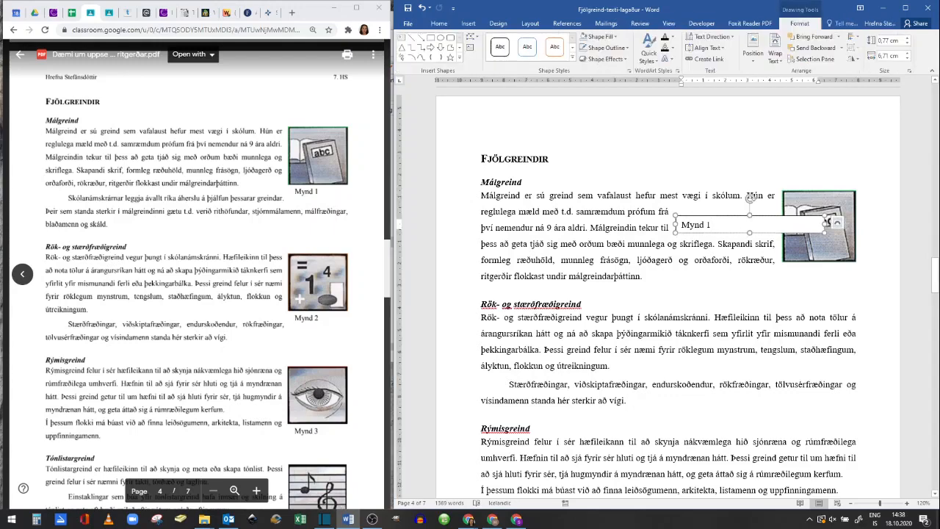
left_click(723, 232)
left_click_drag(825, 225, 759, 229)
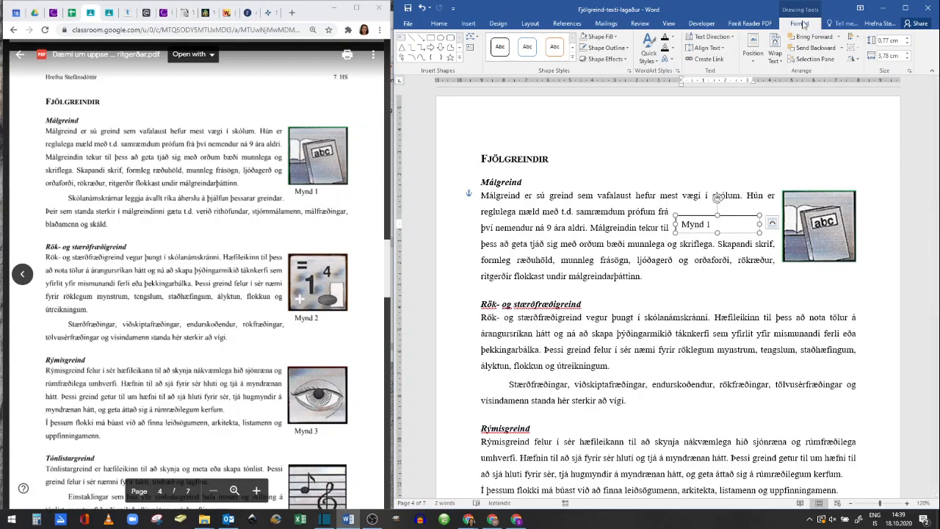
Set the Mynd 1 text box's shape fill to No Fill and move it so it partly overlaps the book picture.
left_click(438, 24)
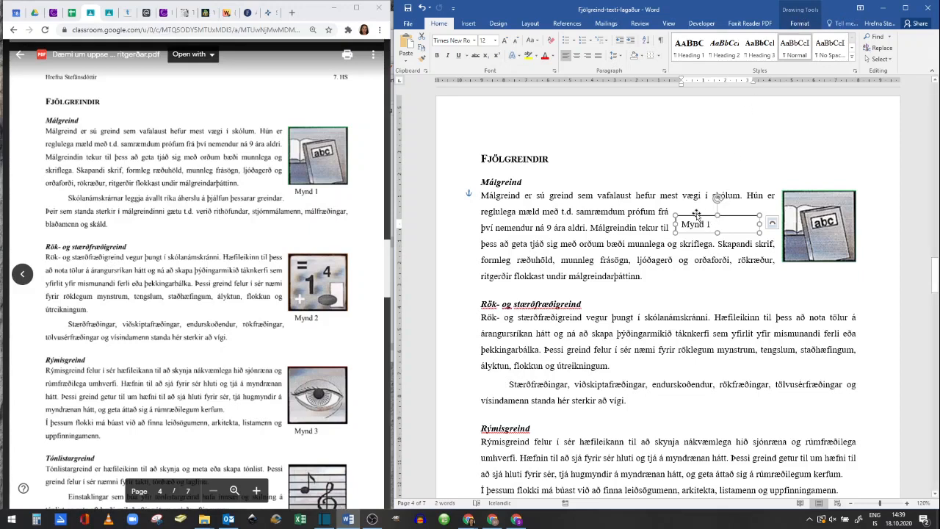
left_click(799, 20)
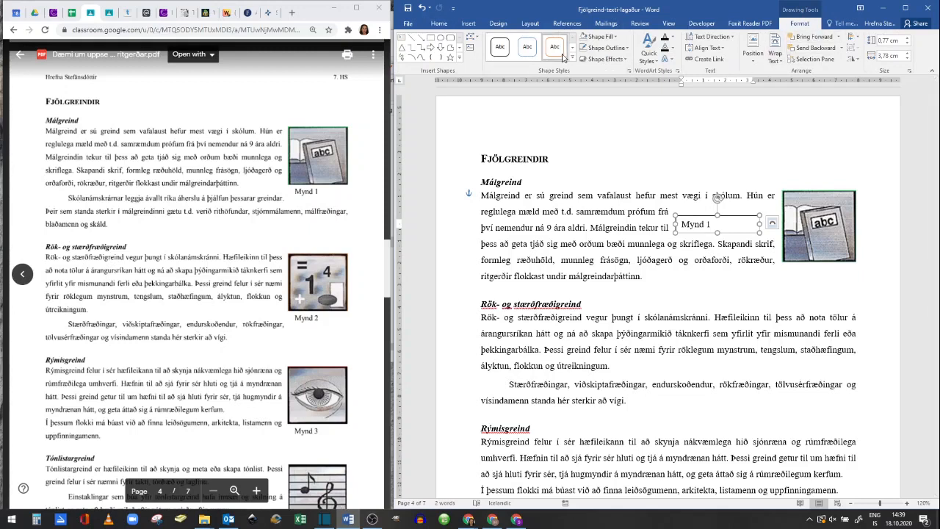
left_click(616, 38)
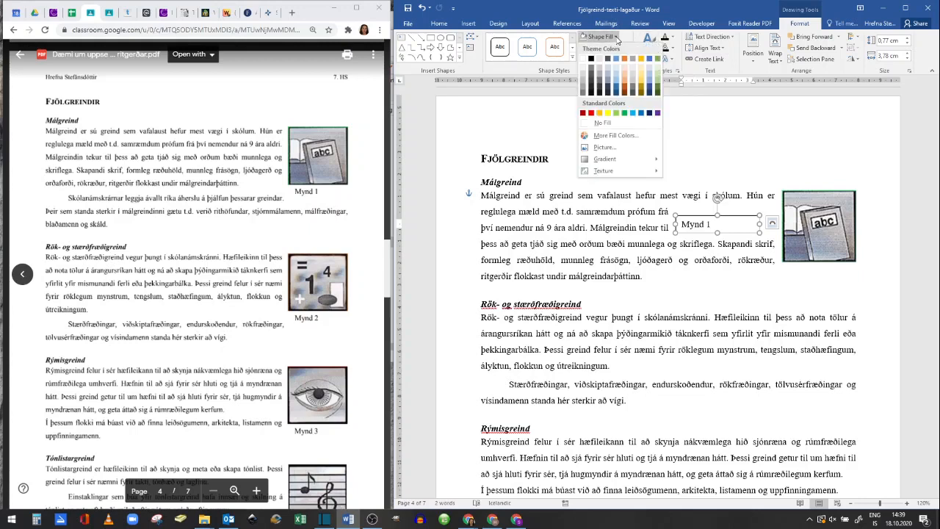
left_click(603, 123)
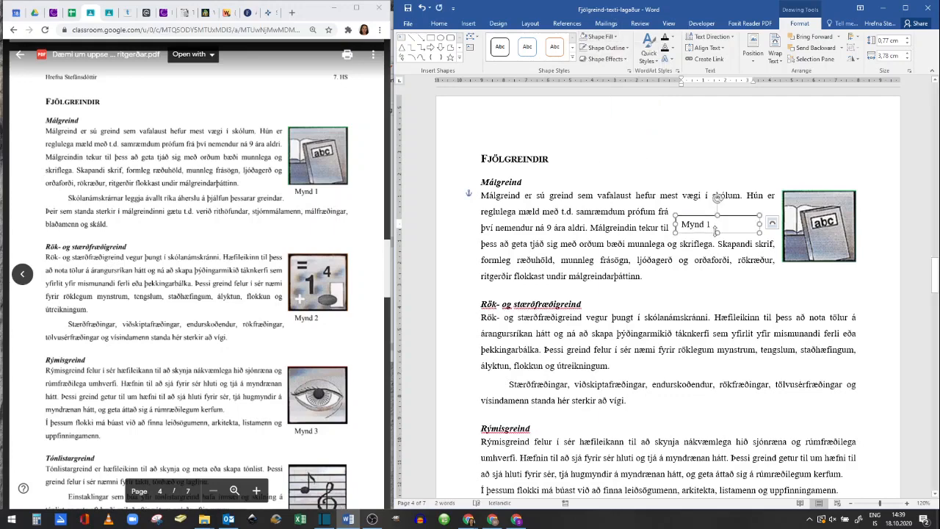
left_click_drag(717, 215, 764, 224)
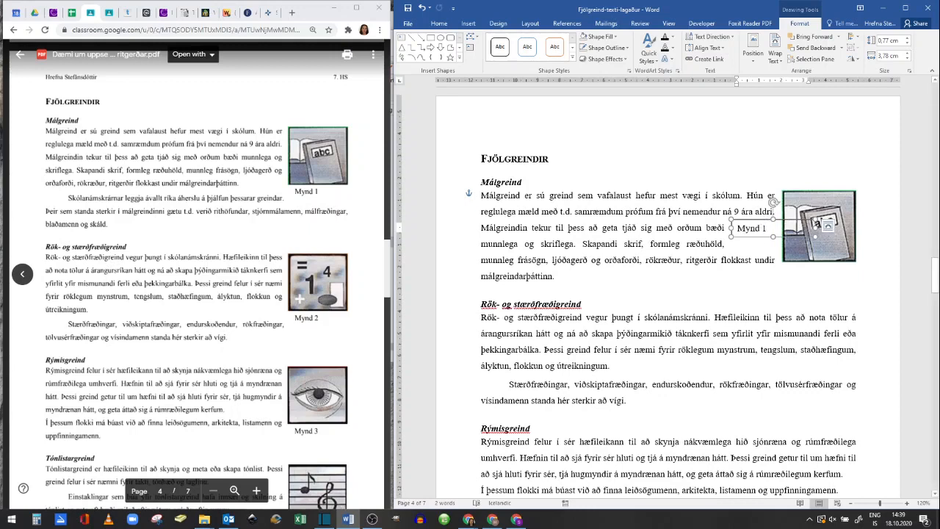
Remove the outline from the Mynd 1 text box.
left_click(628, 47)
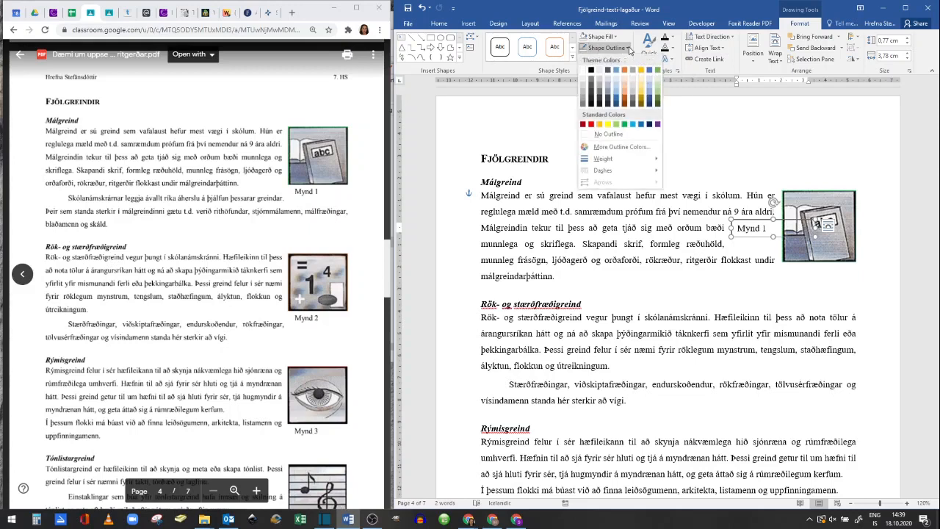
left_click(598, 135)
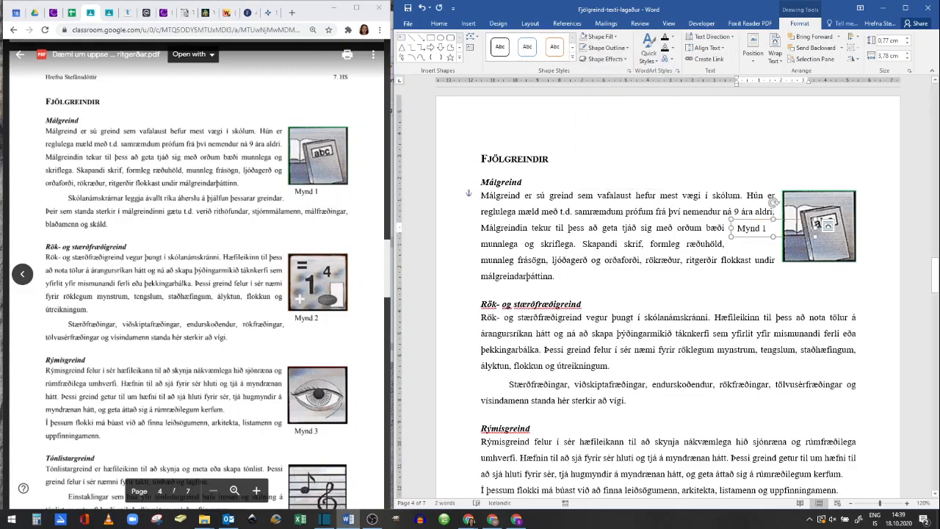
left_click(814, 160)
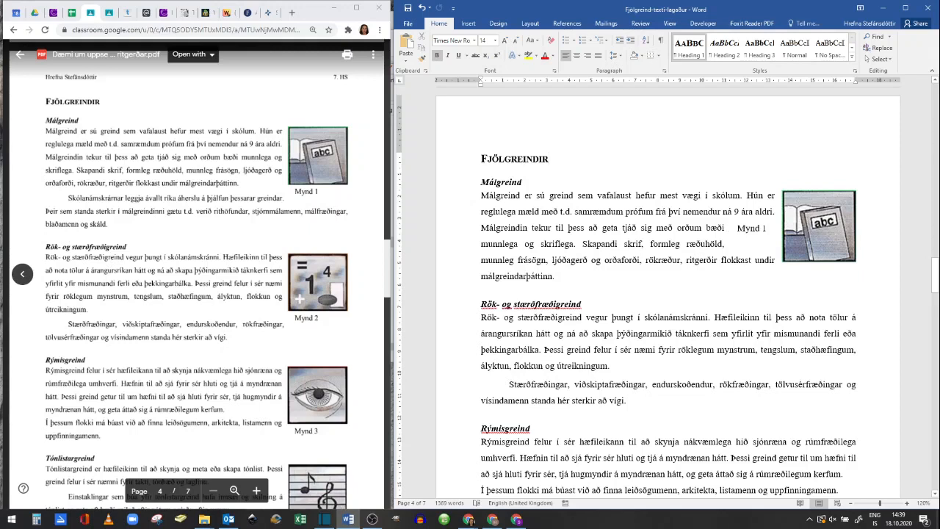
Move the Mynd 1 text box directly beneath the book picture and resize it to match the picture's width.
left_click(735, 229)
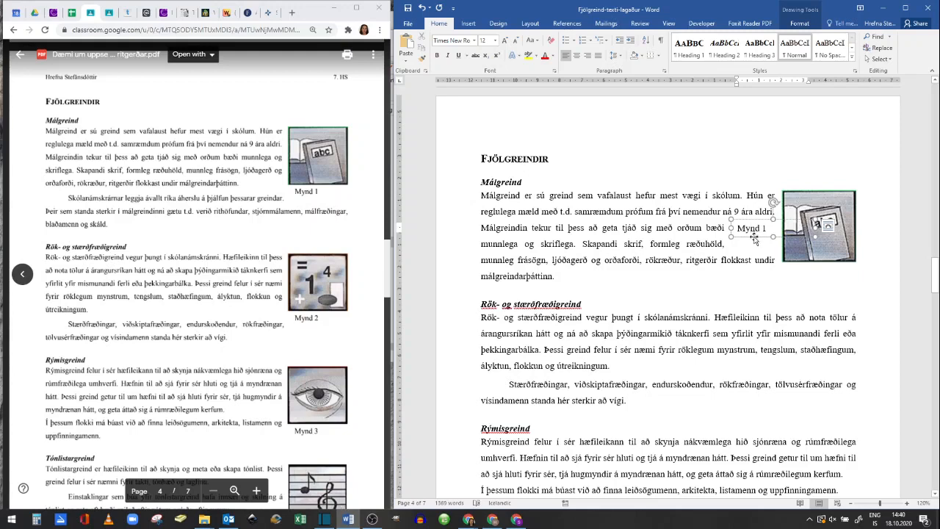
left_click_drag(753, 236, 805, 279)
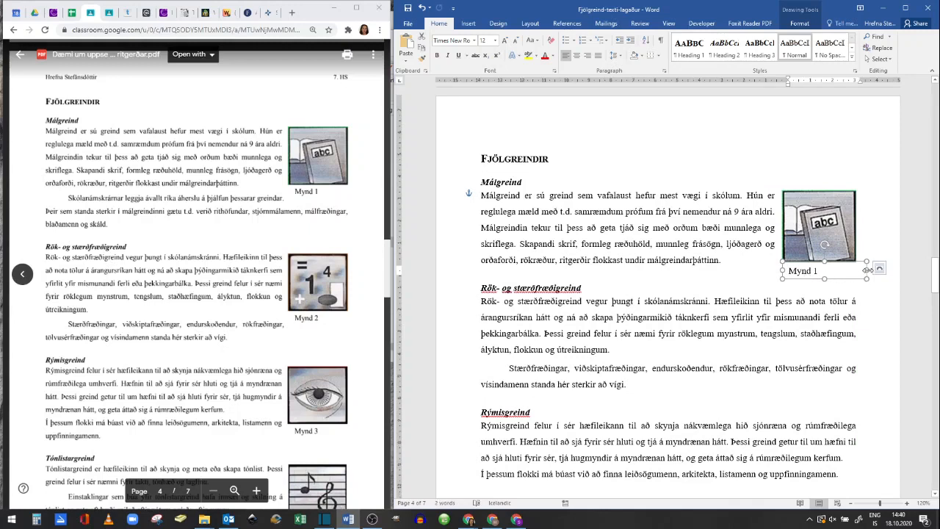
left_click_drag(867, 271, 841, 271)
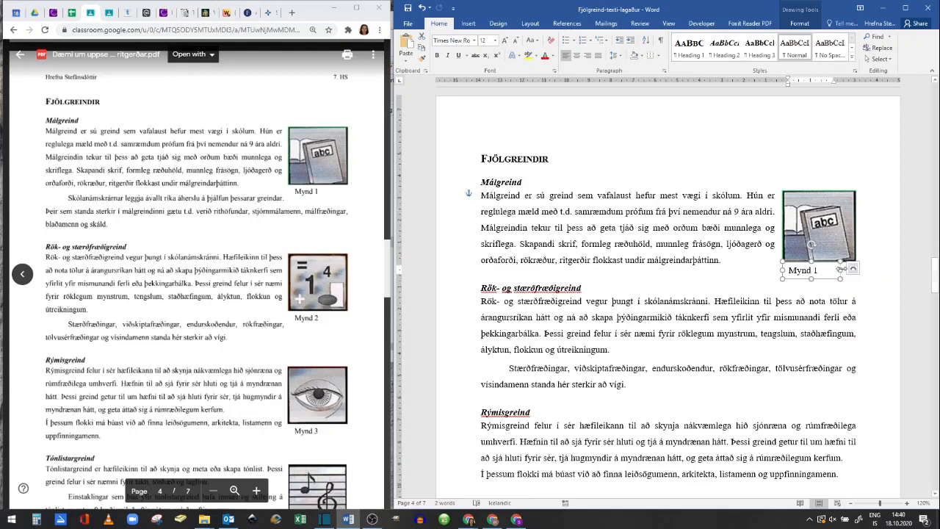
left_click_drag(841, 270, 854, 270)
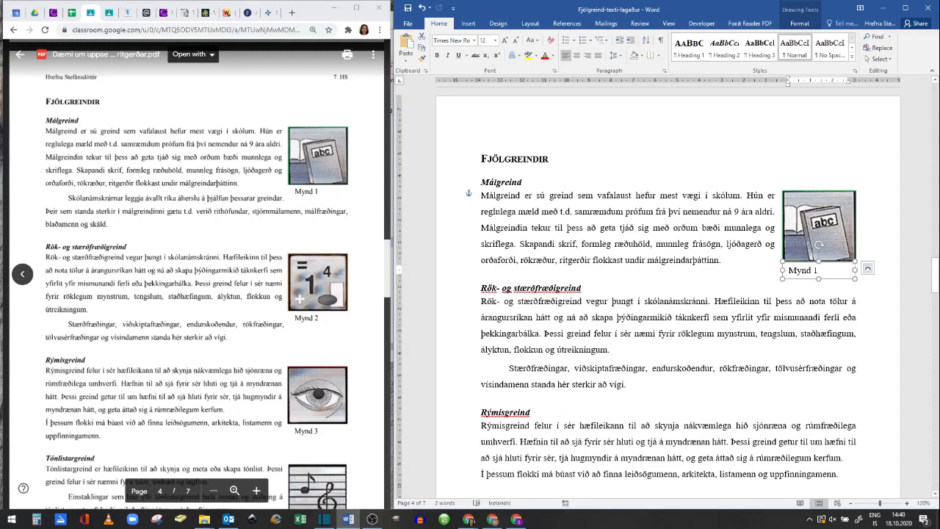
left_click(757, 350)
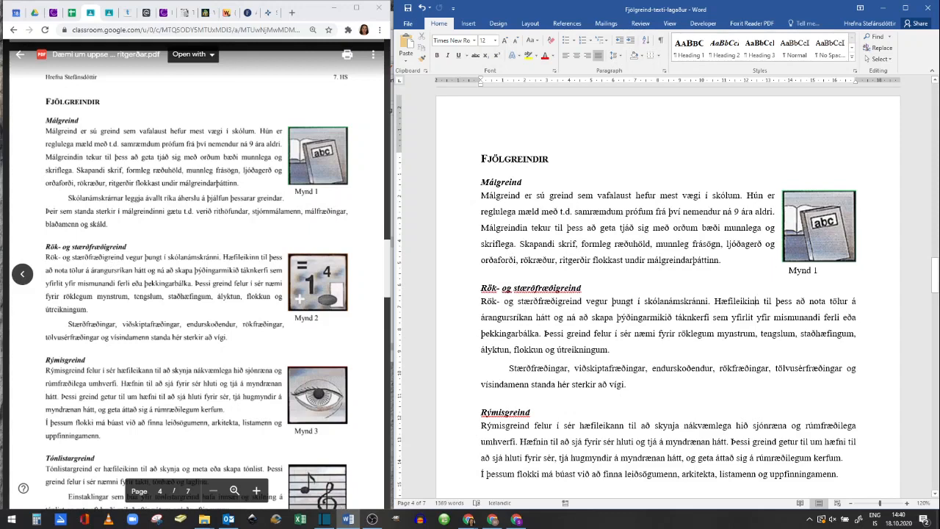
left_click(812, 233)
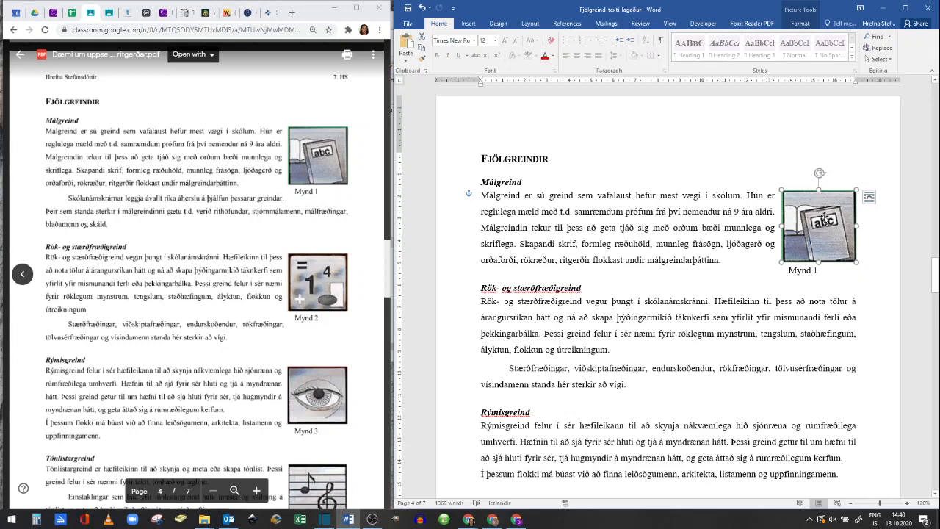
left_click(777, 302)
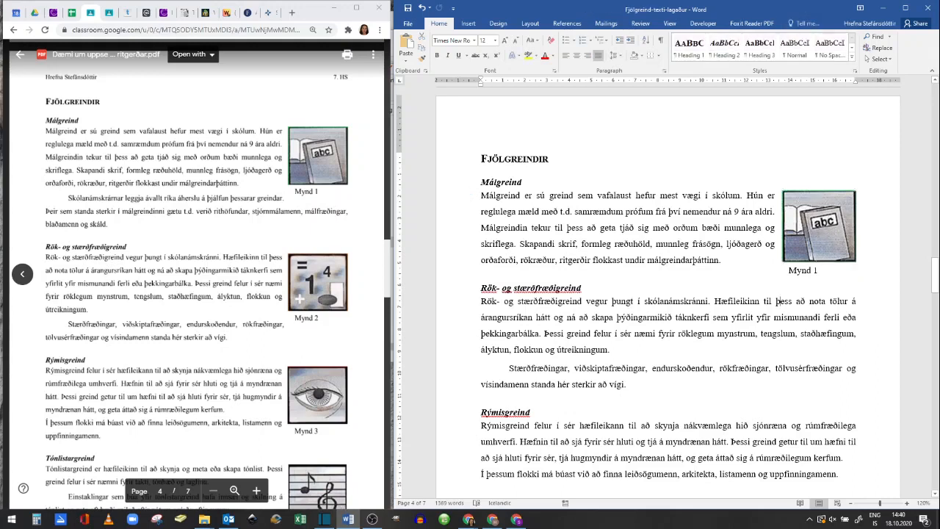
left_click(837, 237)
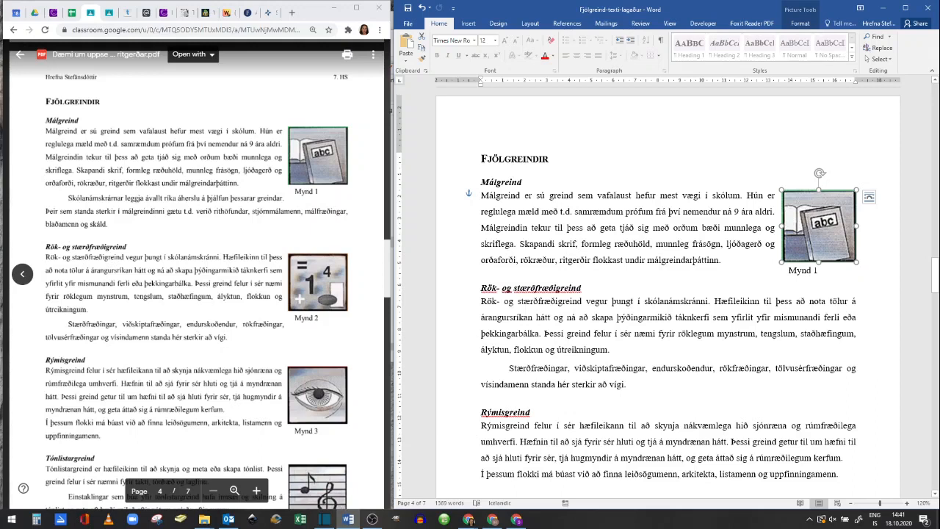
left_click(808, 282, "ctrl")
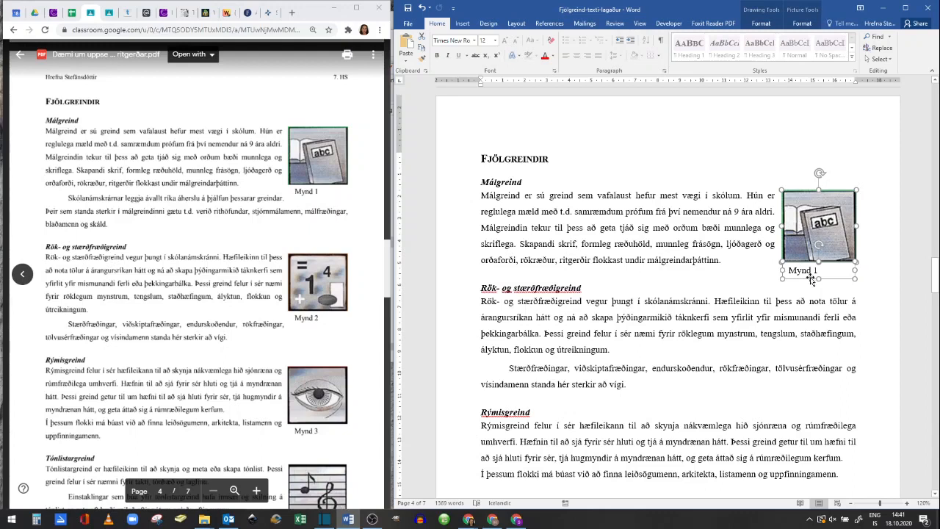
left_click(859, 301)
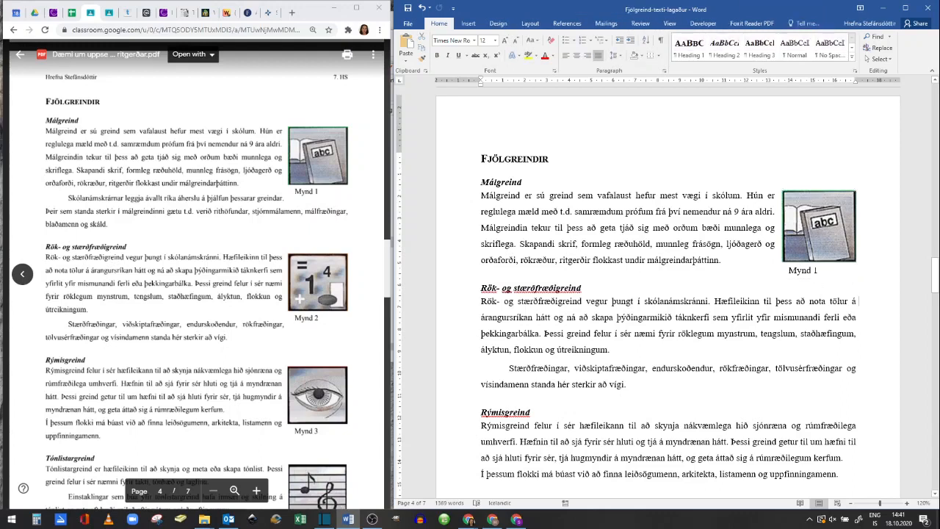
Duplicate the book picture together with its caption and align the copy with the right margin at the top of the Rök- og stærðfræðigreind paragraph.
left_click(815, 276)
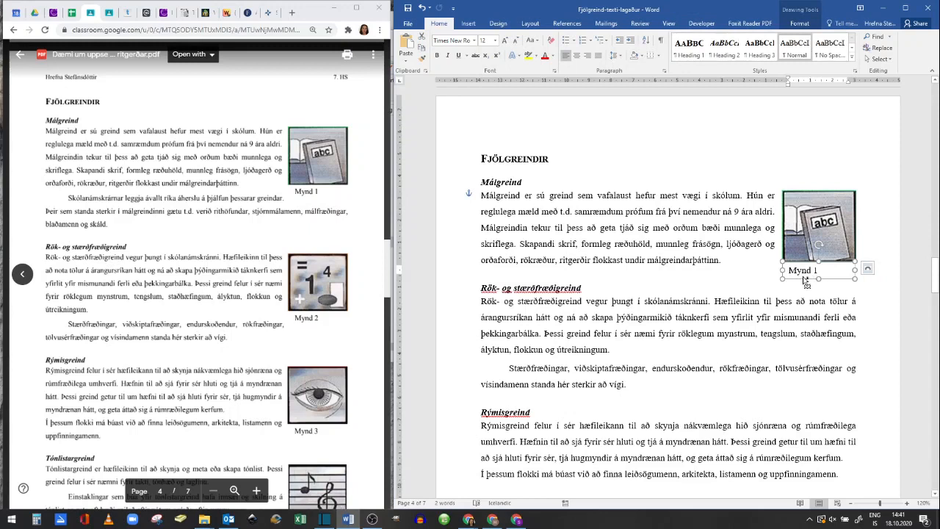
left_click(800, 251, "shift")
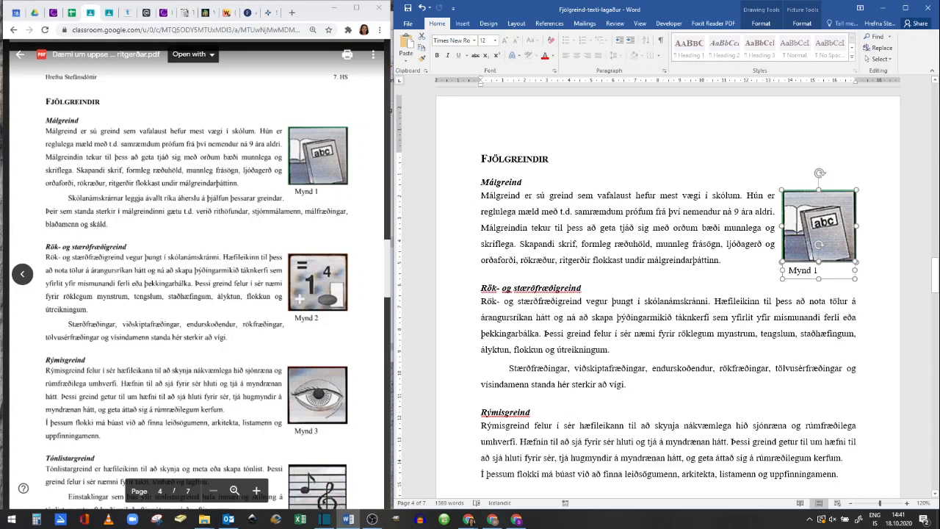
key("ctrl+v")
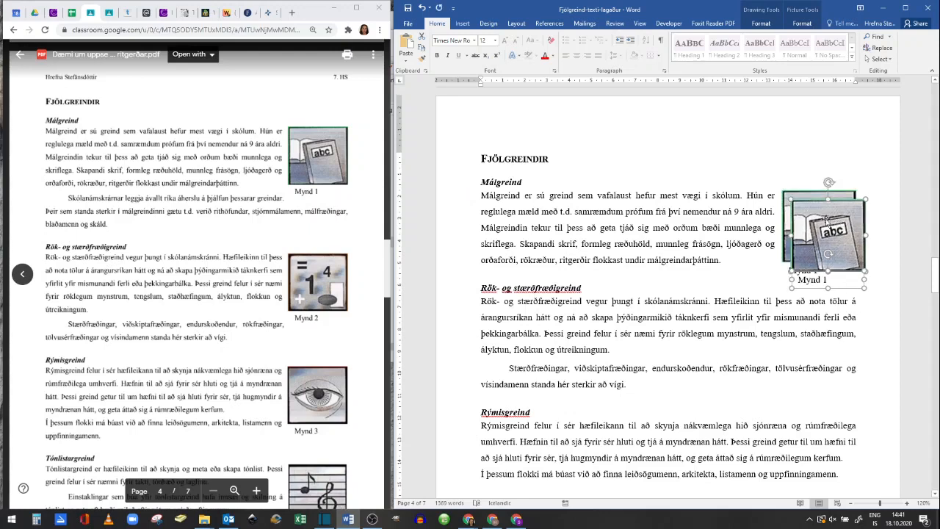
left_click_drag(821, 221, 827, 316)
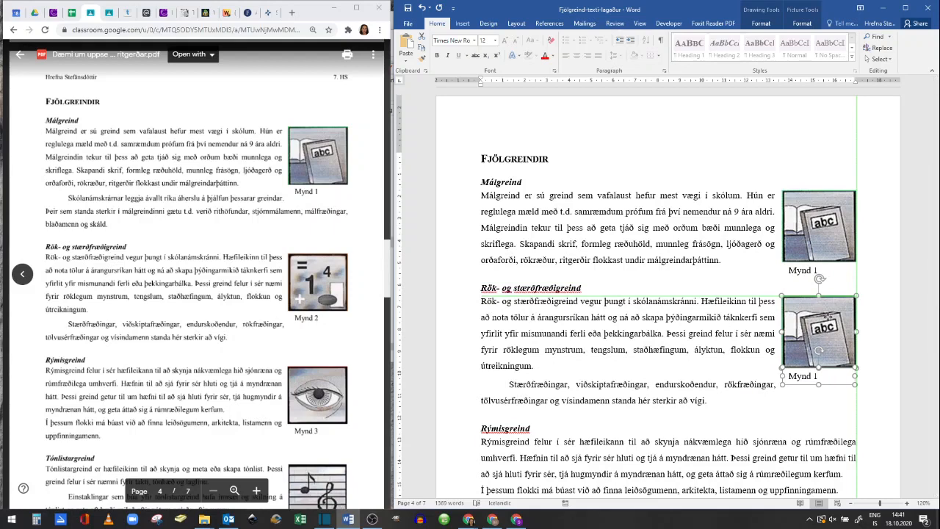
left_click_drag(828, 316, 828, 316)
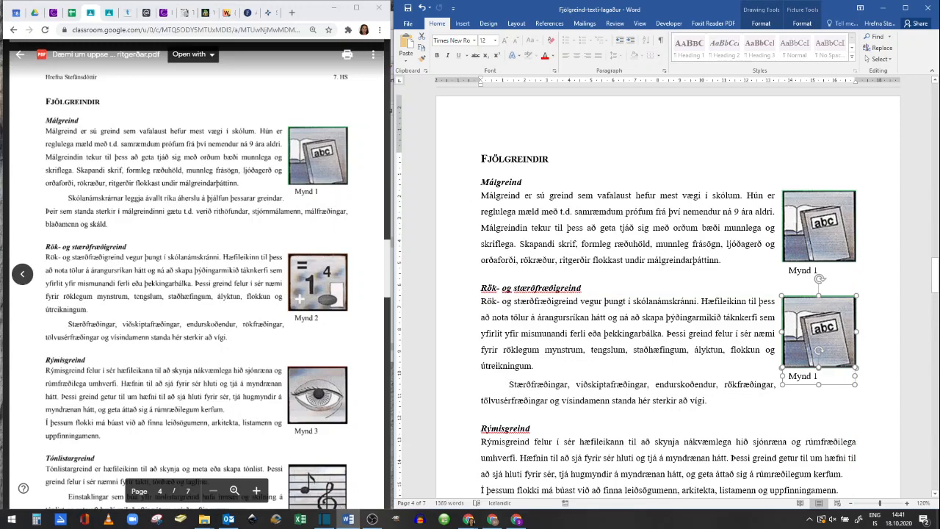
Change the copied caption in the Rök- og stærðfræðigreind section to "Mynd 2".
left_click(816, 376)
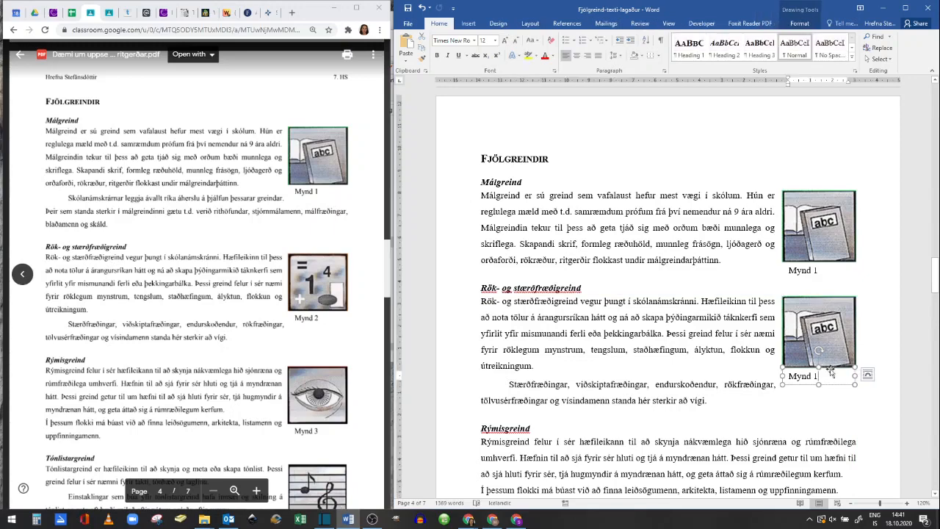
key("BackSpace")
type("2")
Replace the picture above the Mynd 2 caption with the file multi-stae_gif from the myndir folder.
left_click(830, 303)
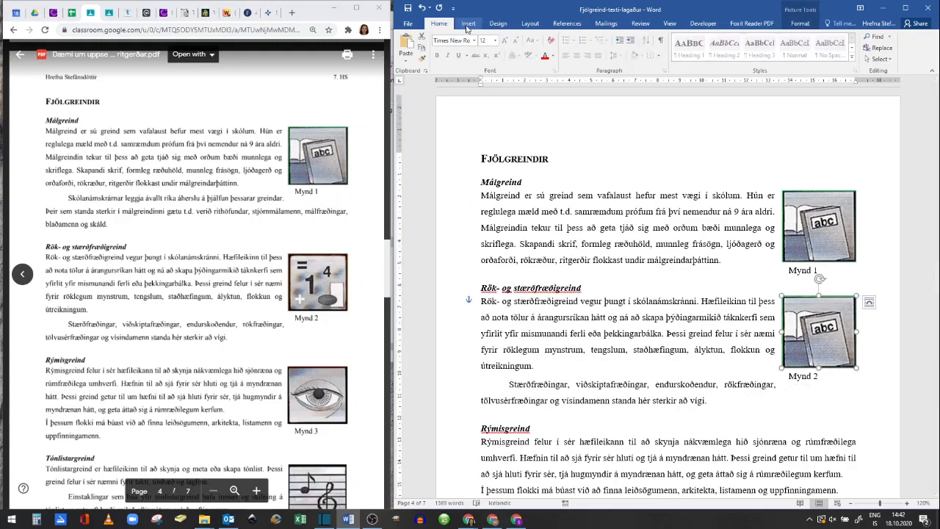
left_click(803, 19)
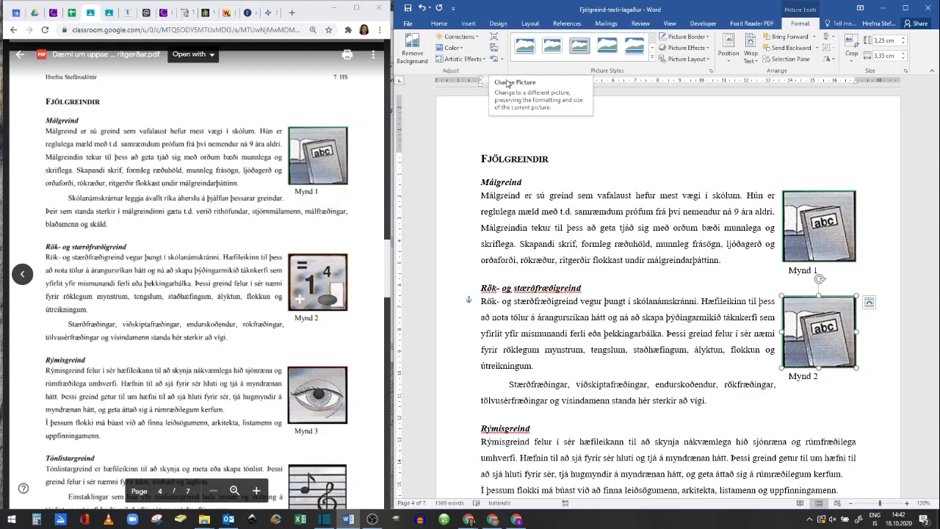
left_click(495, 47)
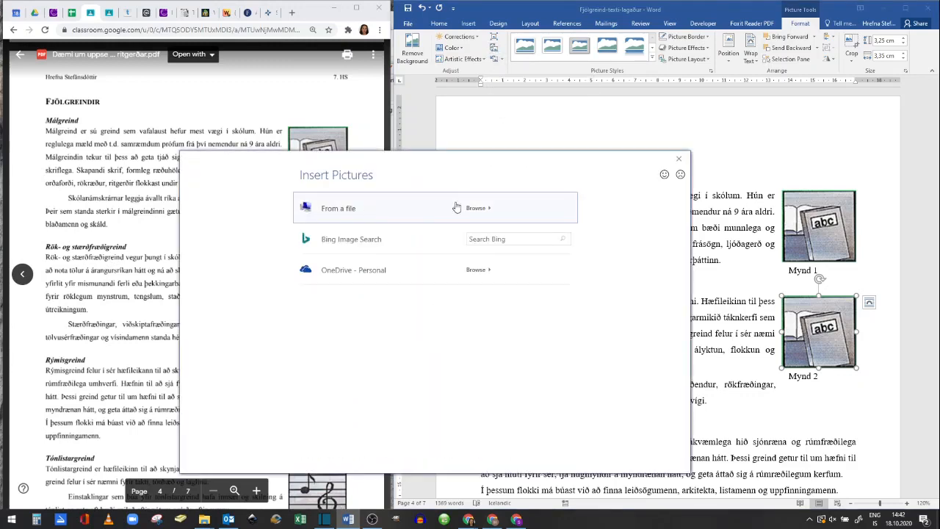
left_click(417, 209)
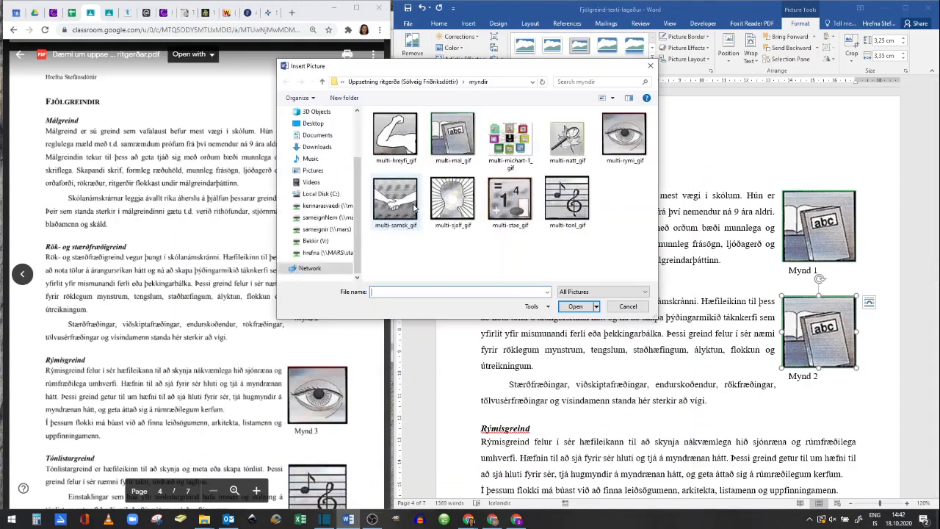
left_click_drag(463, 67, 519, 185)
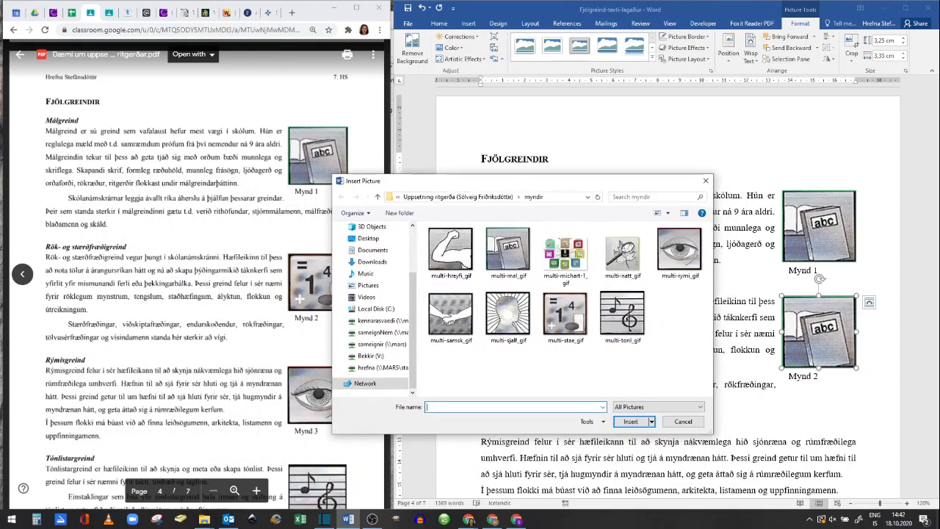
left_click(581, 322)
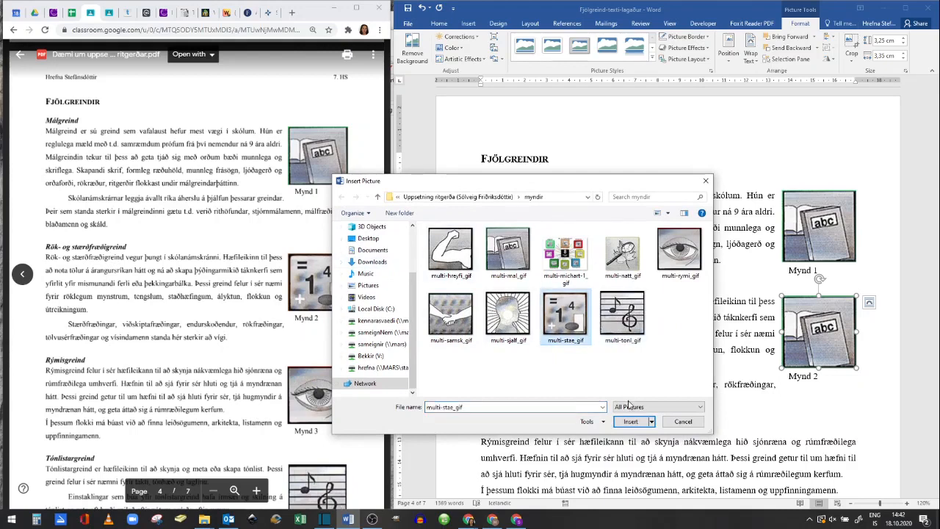
left_click(630, 422)
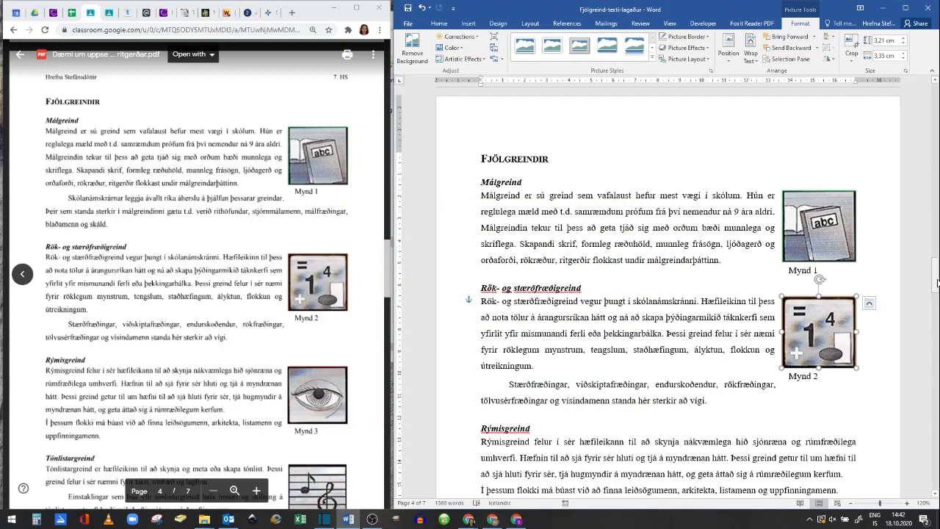
Copy the Mynd 2 picture and caption to the right margin at the top of the Rýmisgreind paragraph and renumber the copied caption "Mynd 3".
left_click_drag(936, 284, 936, 292)
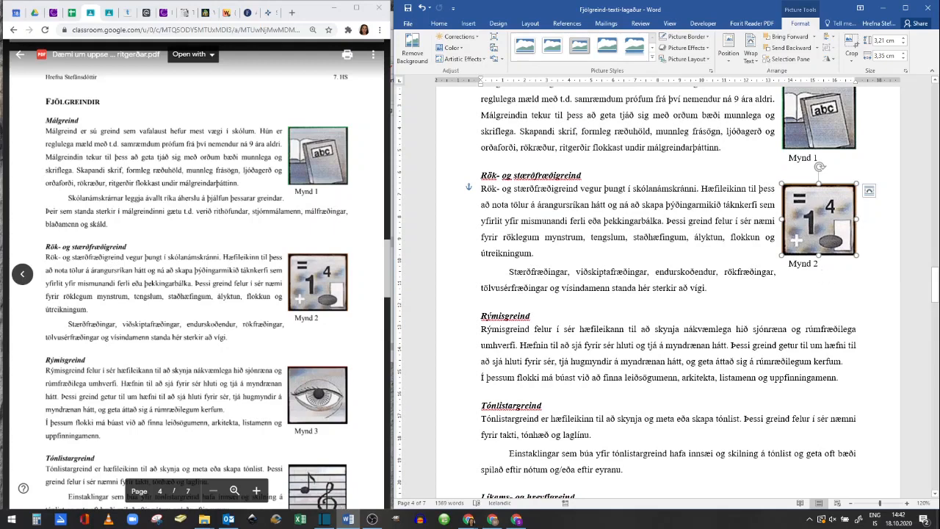
left_click(817, 273)
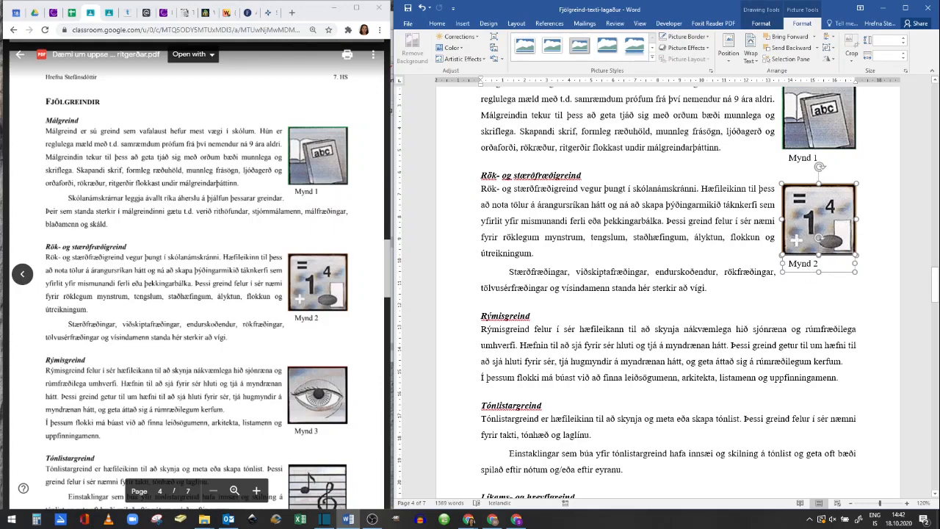
left_click_drag(819, 238, 816, 343)
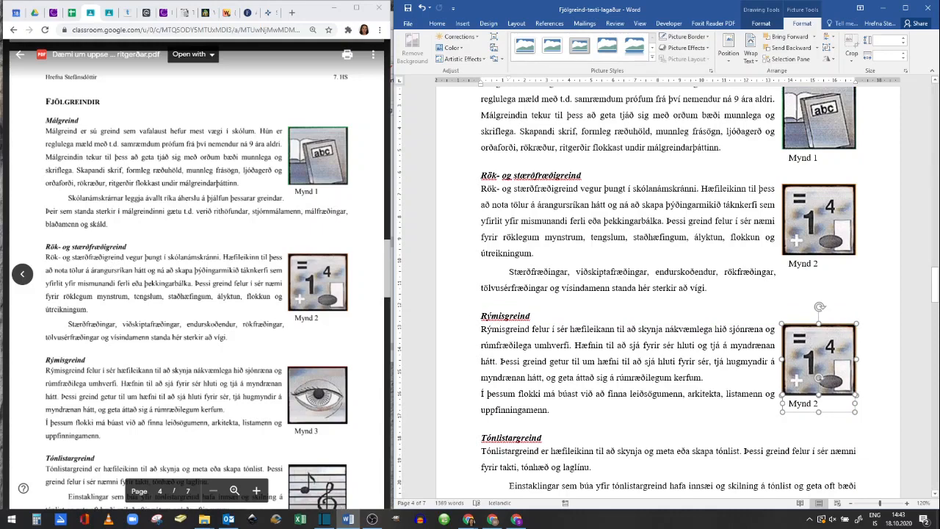
left_click(818, 404)
key("BackSpace")
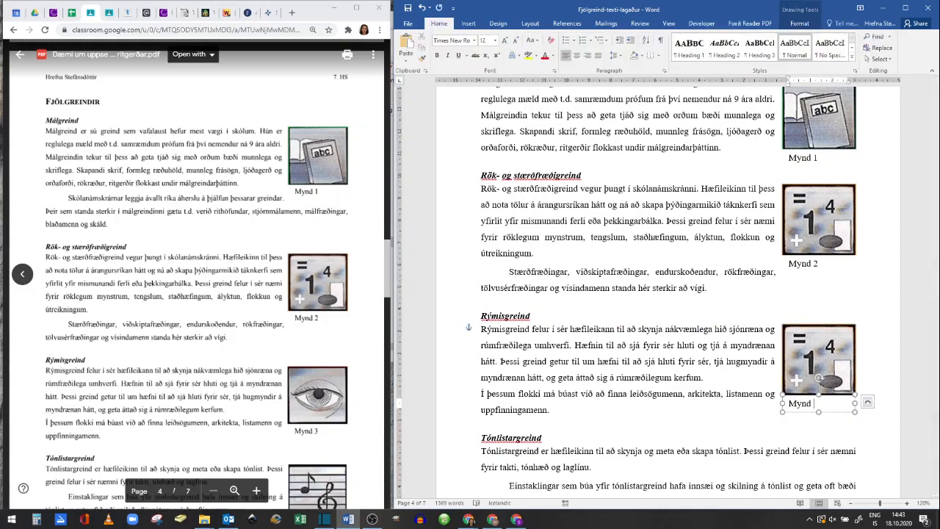
Replace the picture above the Mynd 3 caption with the file multi-rymi_gif from the myndir folder.
left_click(834, 365)
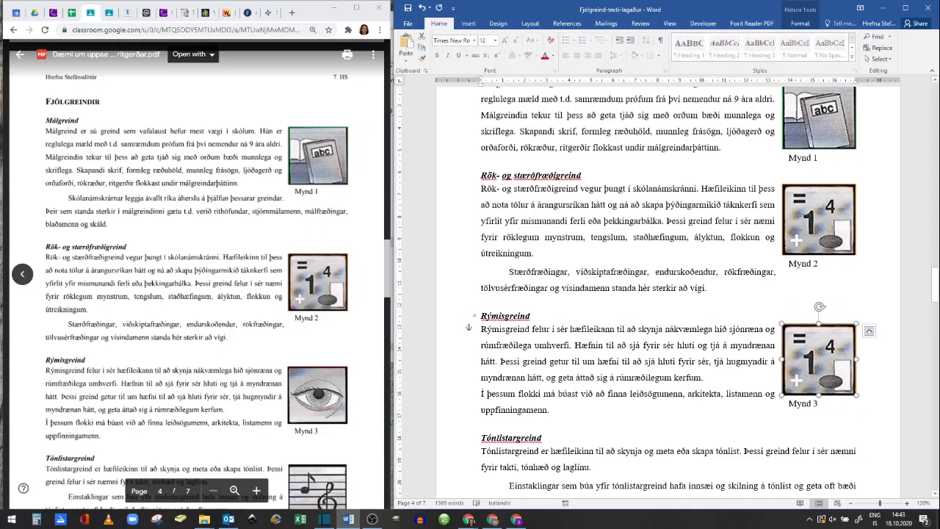
left_click(804, 24)
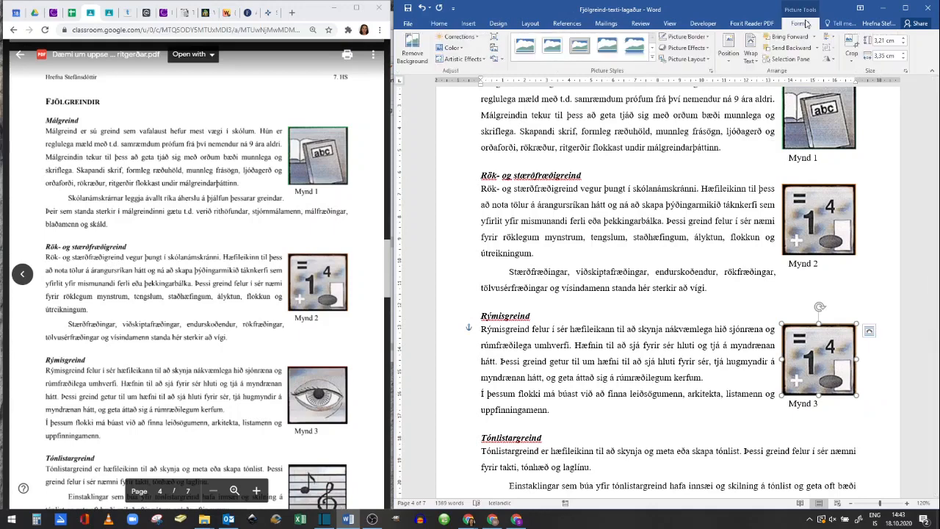
left_click(496, 49)
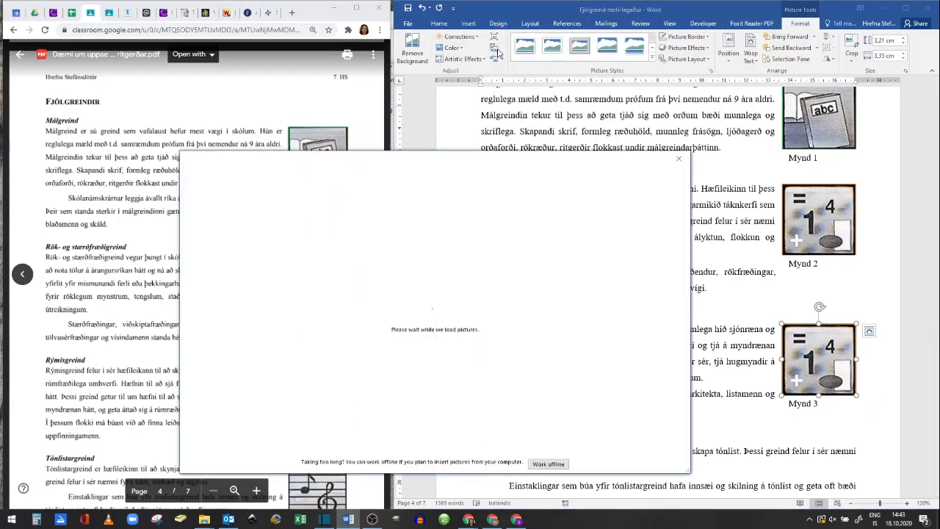
left_click(474, 207)
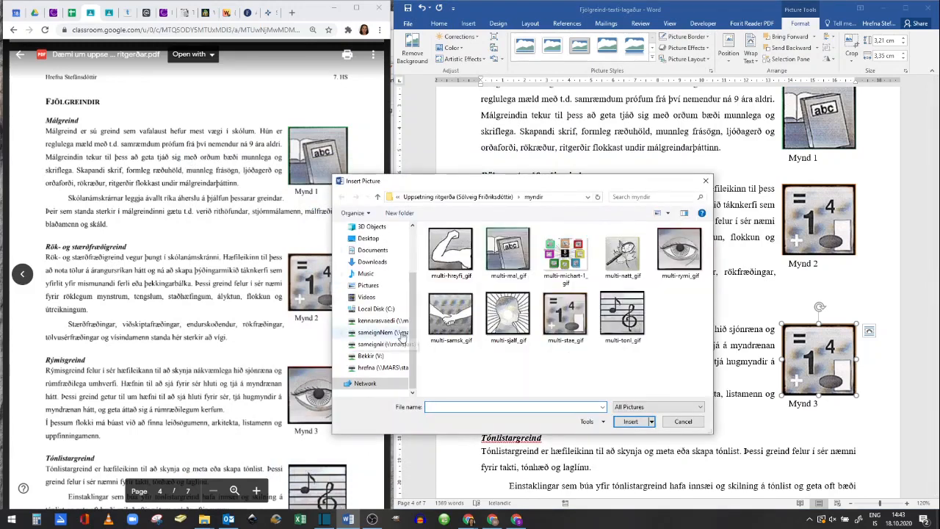
double_click(679, 249)
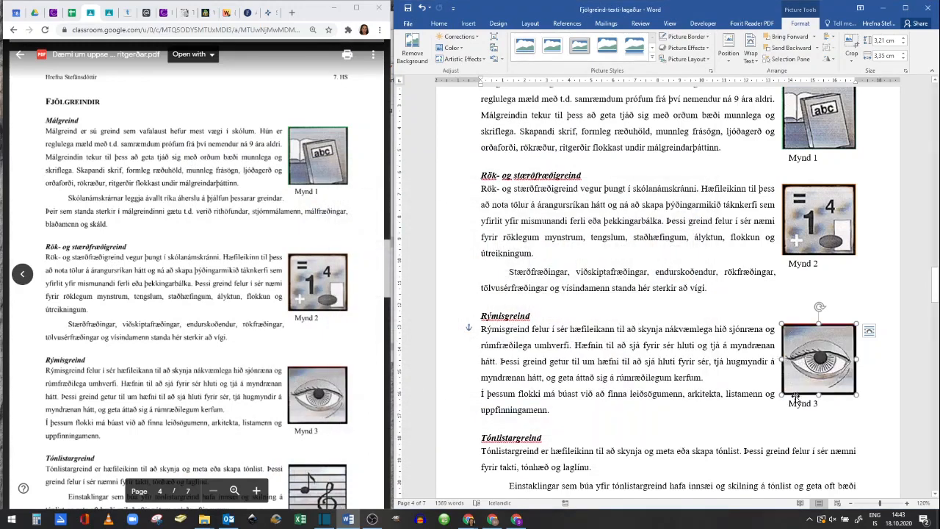